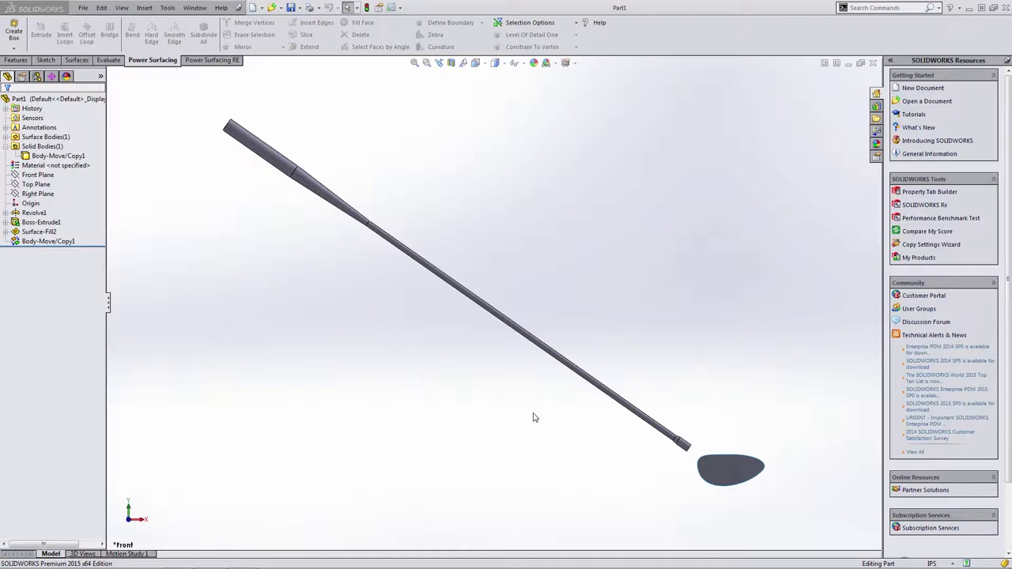
# Step: Examine the club face surface and the nearby shaft end from several angles
pyautogui.moveTo(485, 299)
pyautogui.mouseDown(button='middle')
pyautogui.moveTo(579, 385)
pyautogui.moveTo(545, 434)
pyautogui.moveTo(465, 456)
pyautogui.moveTo(470, 469)
pyautogui.mouseUp(button='middle')
pyautogui.click(463, 456)
pyautogui.click(469, 468)
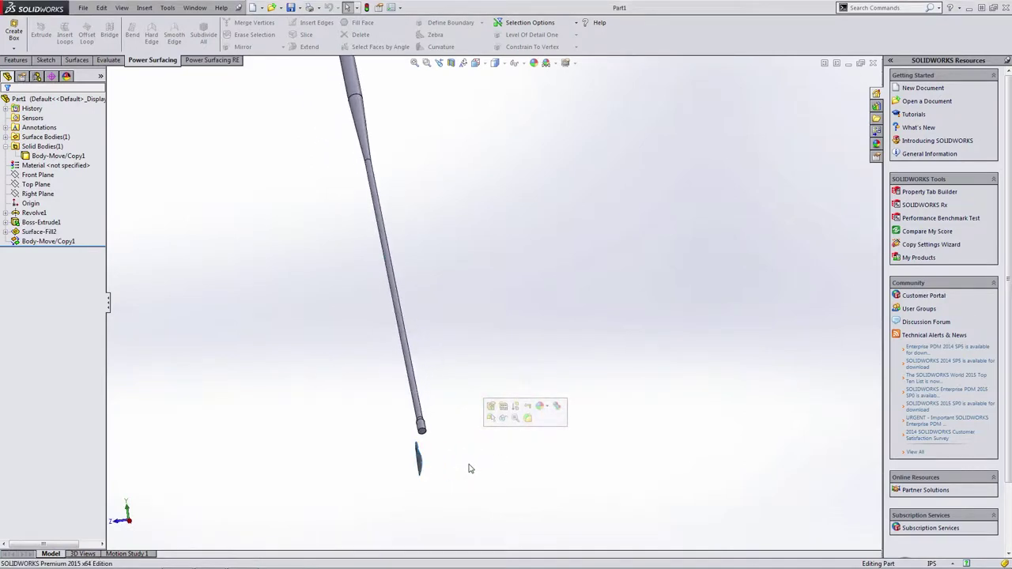
pyautogui.scroll(-10, 468, 454)
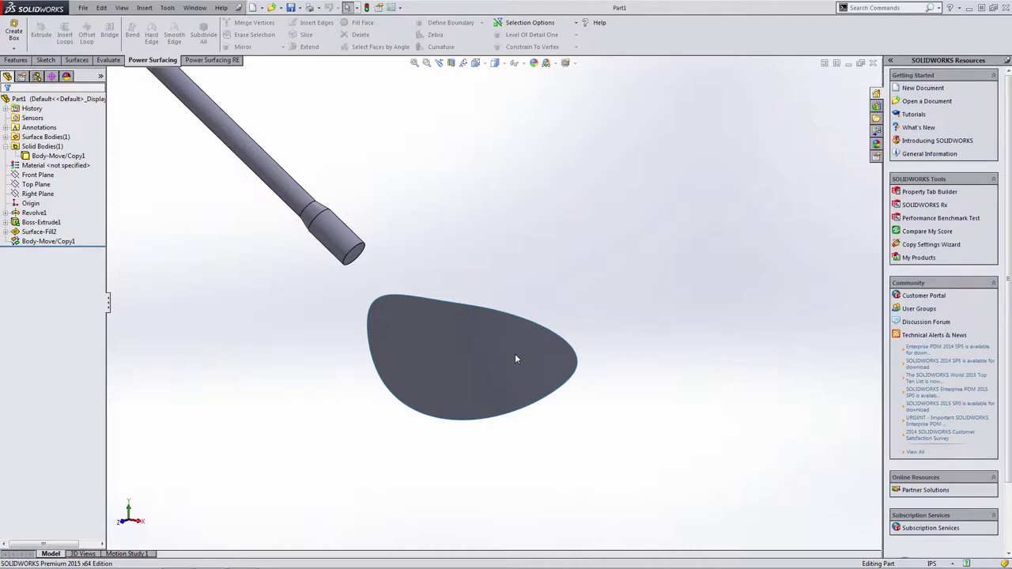
pyautogui.click(472, 353)
pyautogui.moveTo(472, 358); pyautogui.dragTo(469, 304, button='middle')
pyautogui.click(375, 287)
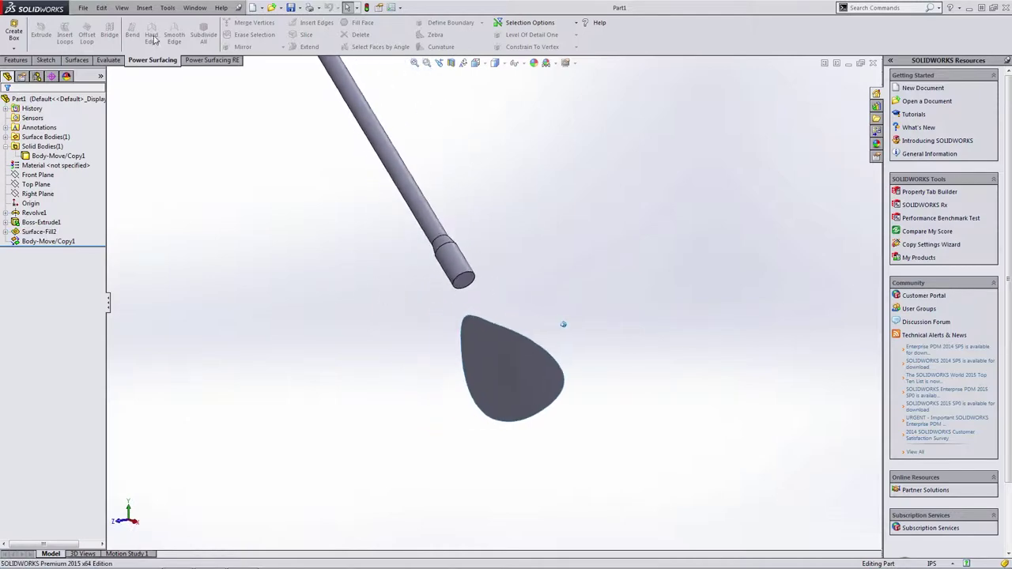
# Step: Create a Power Surfacing box on the Top Plane, 9 in long, 9 in wide and 4 in high
pyautogui.click(13, 48)
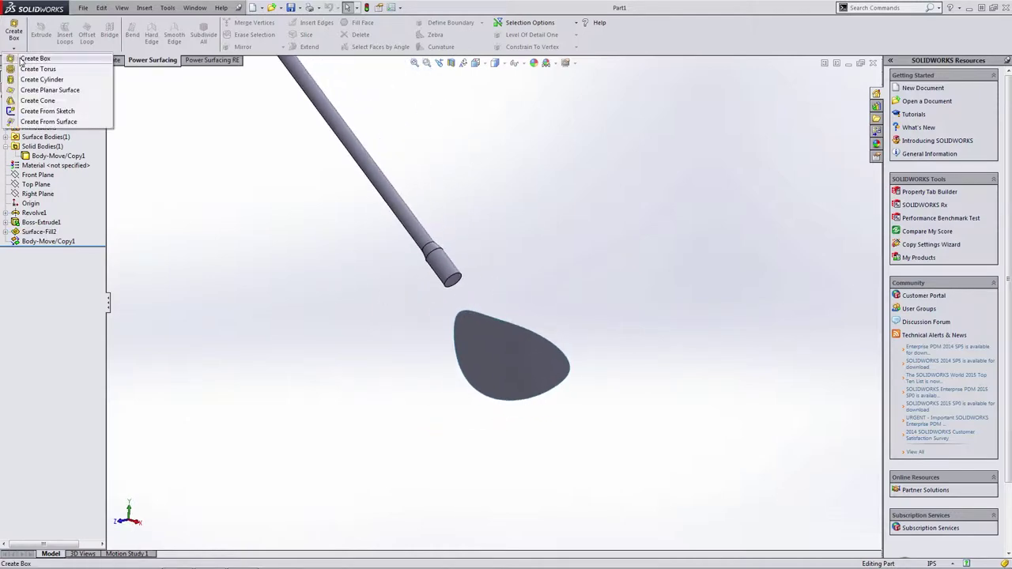
pyautogui.click(35, 91)
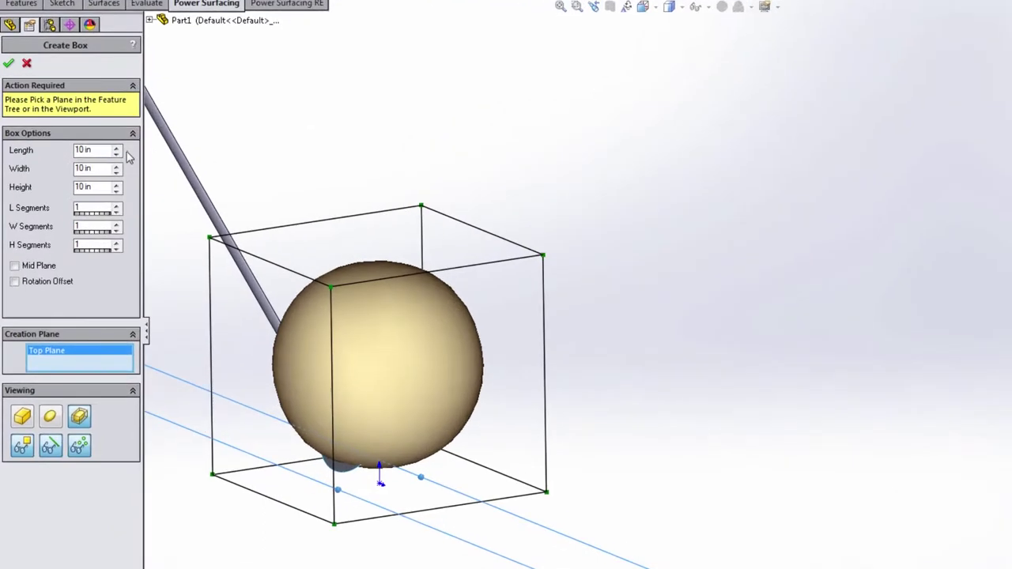
pyautogui.click(117, 155)
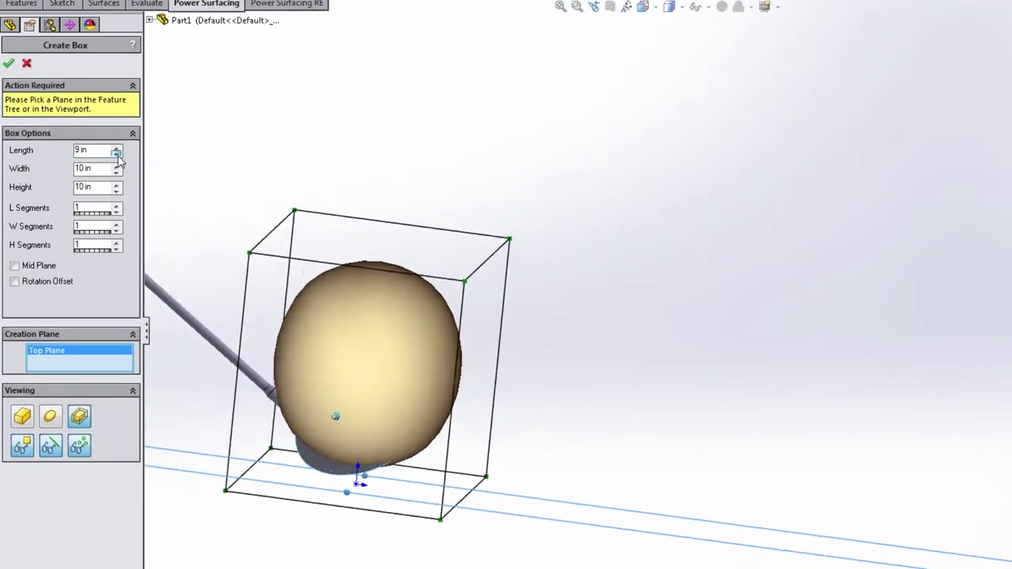
pyautogui.click(118, 172)
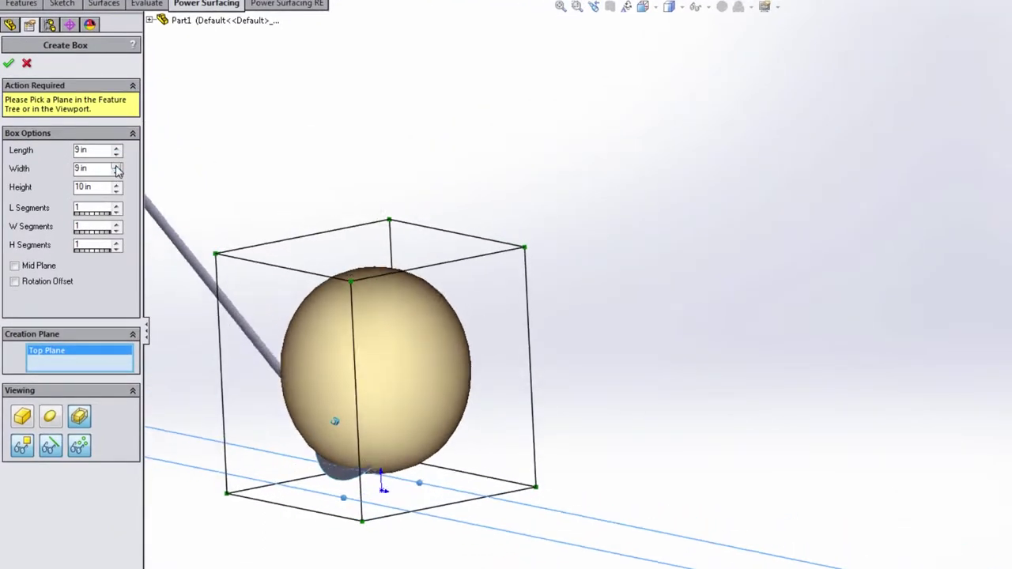
pyautogui.click(117, 190)
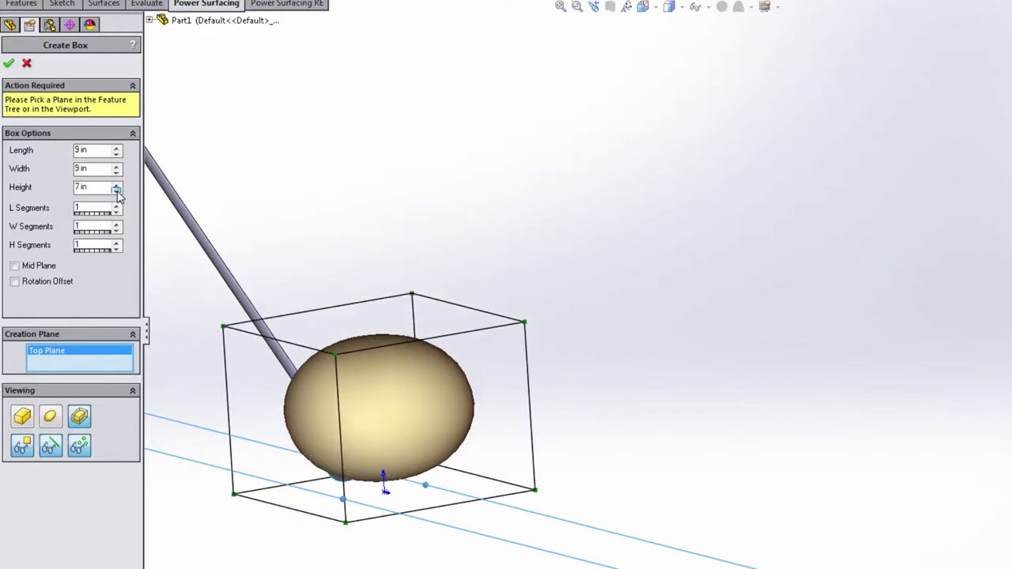
pyautogui.click(117, 191)
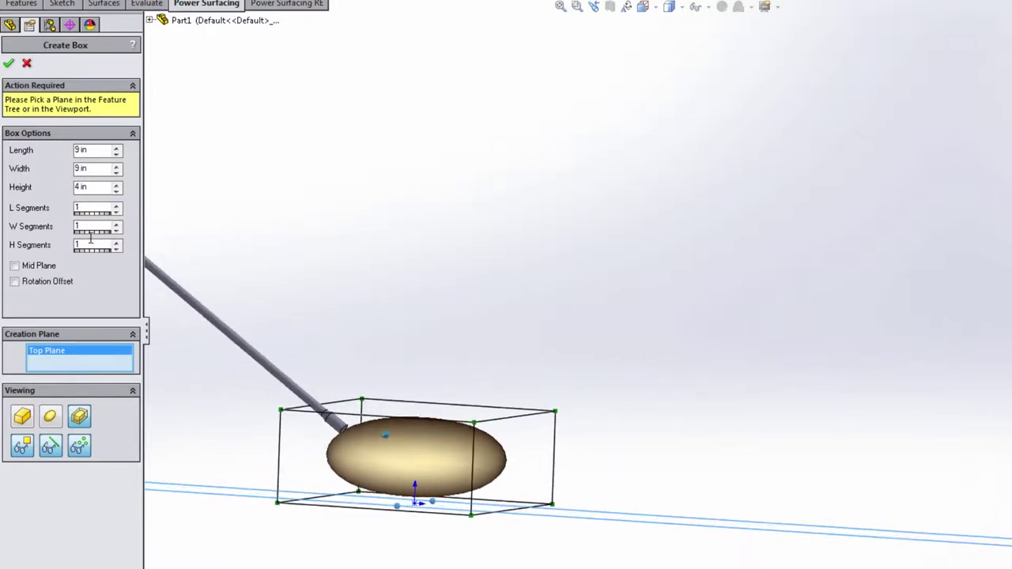
pyautogui.click(9, 63)
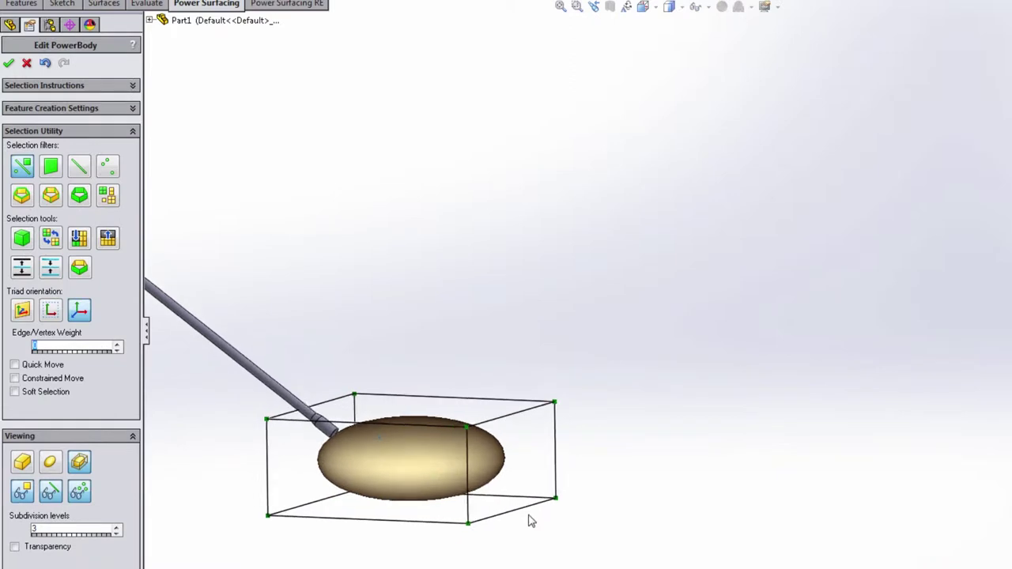
# Step: Select all the box's cage vertices and move the box back until its front lies near the club face, at about Z 2.14 in
pyautogui.hotkey('ctrl', '1')
pyautogui.moveTo(803, 443); pyautogui.dragTo(588, 277)
pyautogui.scroll(-3, 790, 351)
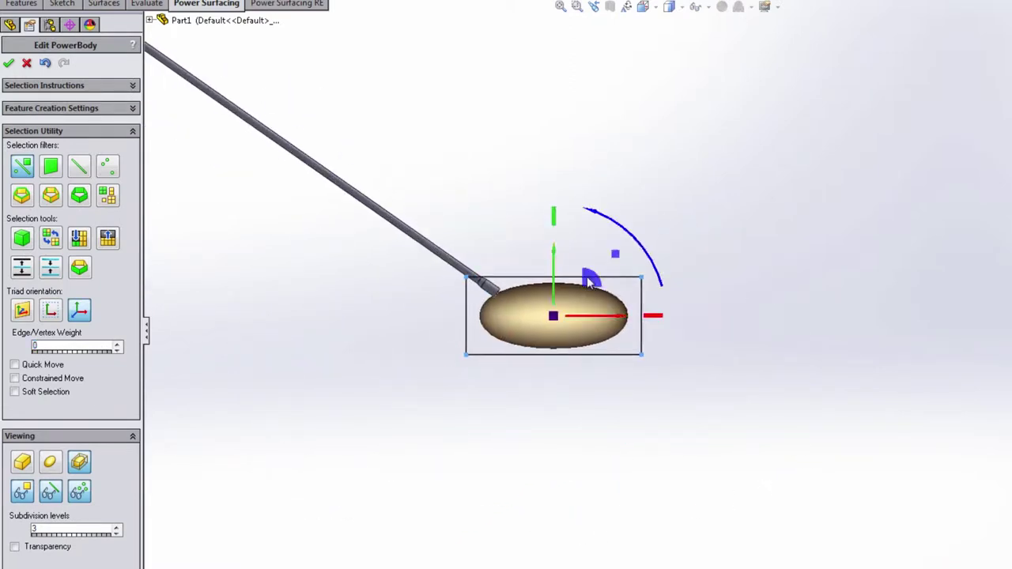
pyautogui.hotkey('ctrl', '5')
pyautogui.moveTo(669, 378); pyautogui.dragTo(670, 352)
pyautogui.scroll(-5, 680, 342)
pyautogui.moveTo(680, 344); pyautogui.dragTo(711, 421, button='middle')
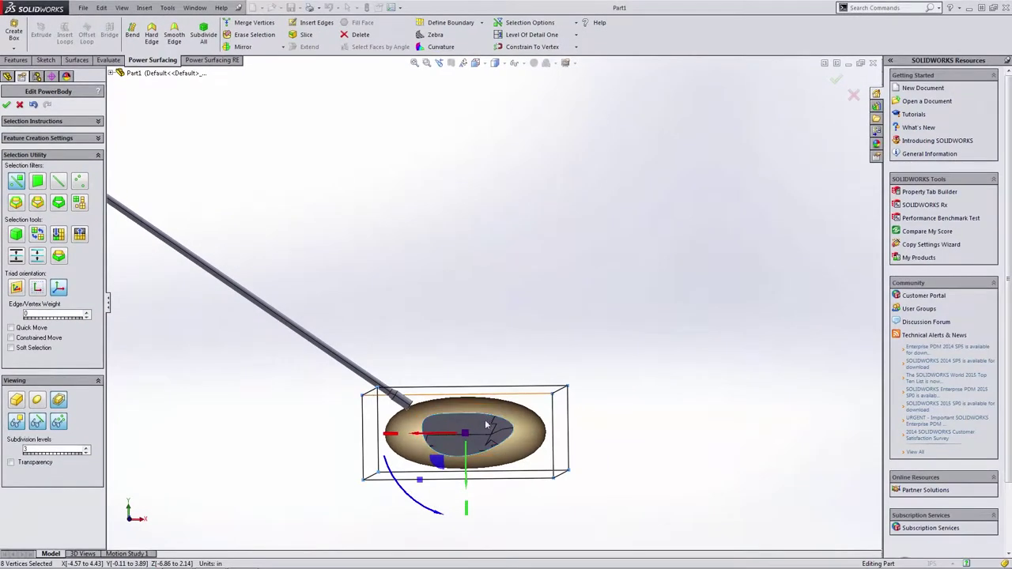
pyautogui.click(638, 409)
# Step: Lower the cage's top vertices toward the upper edge of the club face, to about Y 3.33 in
pyautogui.hotkey('ctrl', '1')
pyautogui.hotkey('ctrl', '1')
pyautogui.scroll(-5, 504, 303)
pyautogui.moveTo(639, 261); pyautogui.dragTo(321, 208)
pyautogui.moveTo(466, 200); pyautogui.dragTo(467, 215)
# Step: Narrow the cage around the club face by moving the toe-side vertices to about X 2.82 in and the shaft-side vertices inward about 0.79 in
pyautogui.moveTo(632, 418); pyautogui.dragTo(575, 261)
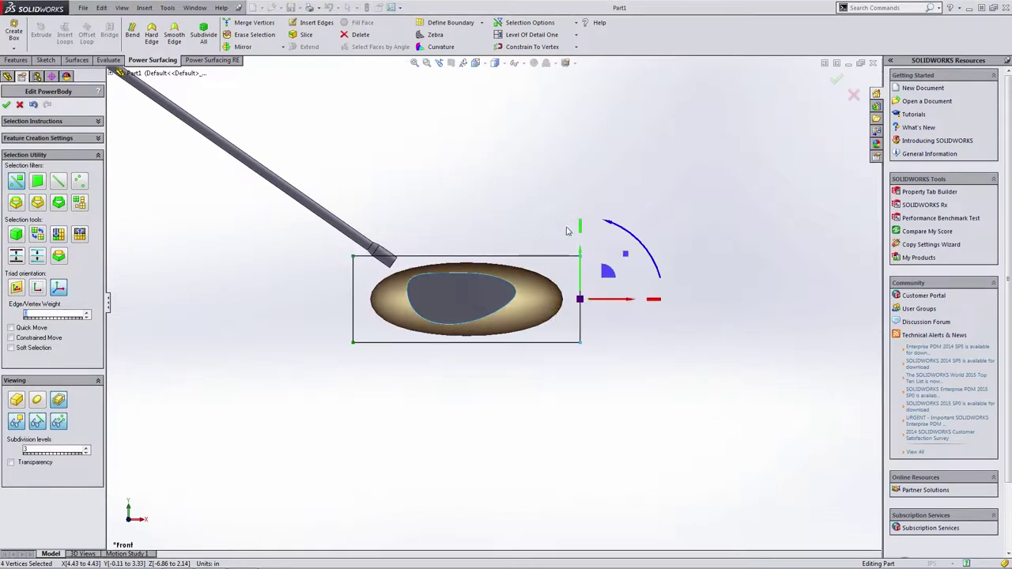
pyautogui.moveTo(620, 299); pyautogui.dragTo(581, 299)
pyautogui.moveTo(390, 378); pyautogui.dragTo(312, 219)
pyautogui.moveTo(377, 302); pyautogui.dragTo(397, 303)
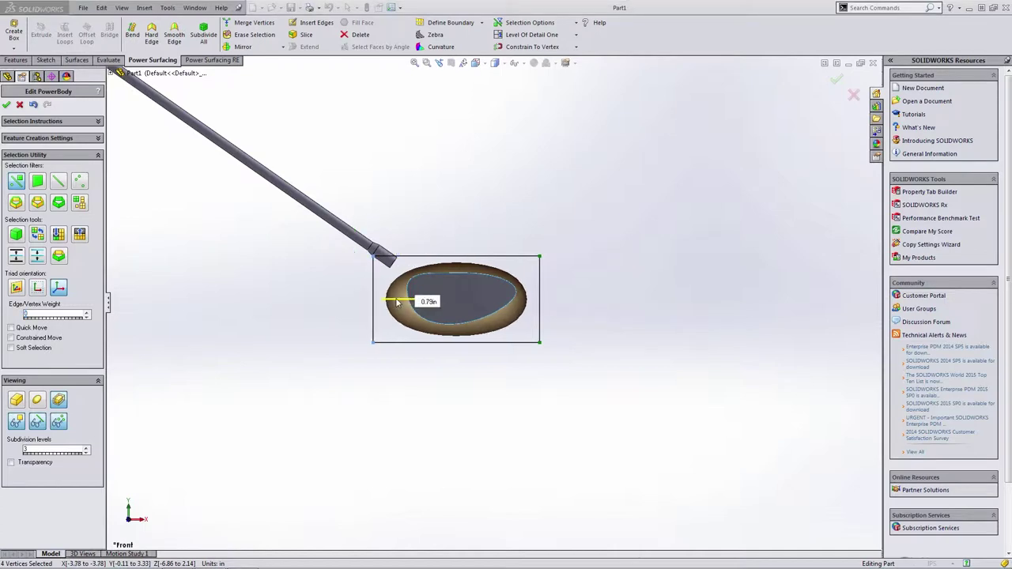
pyautogui.click(510, 435)
# Step: Delete the front face of the subdivision body to open it toward the club face surface
pyautogui.moveTo(510, 435); pyautogui.dragTo(433, 292, button='middle')
pyautogui.click(486, 285)
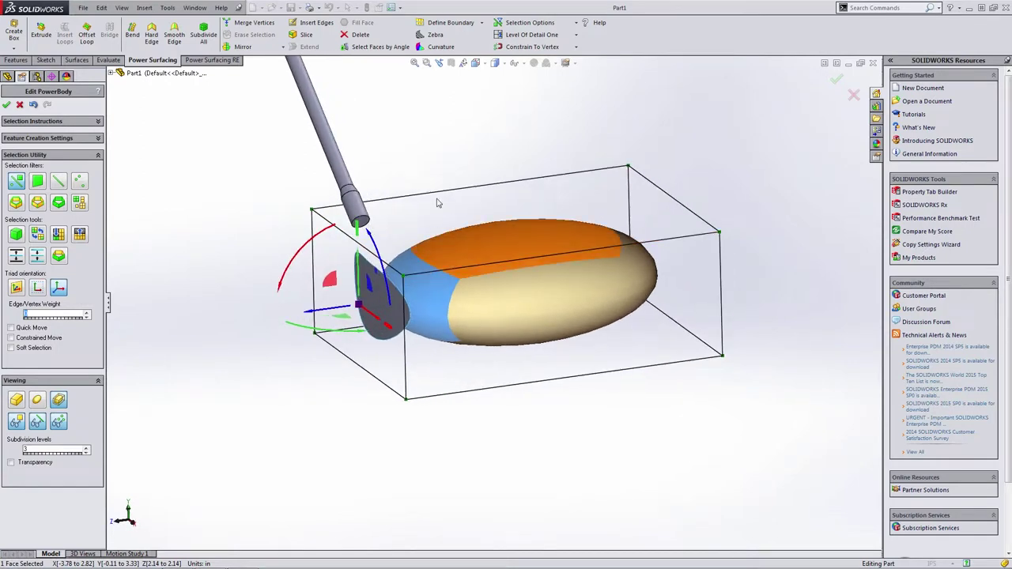
pyautogui.click(372, 41)
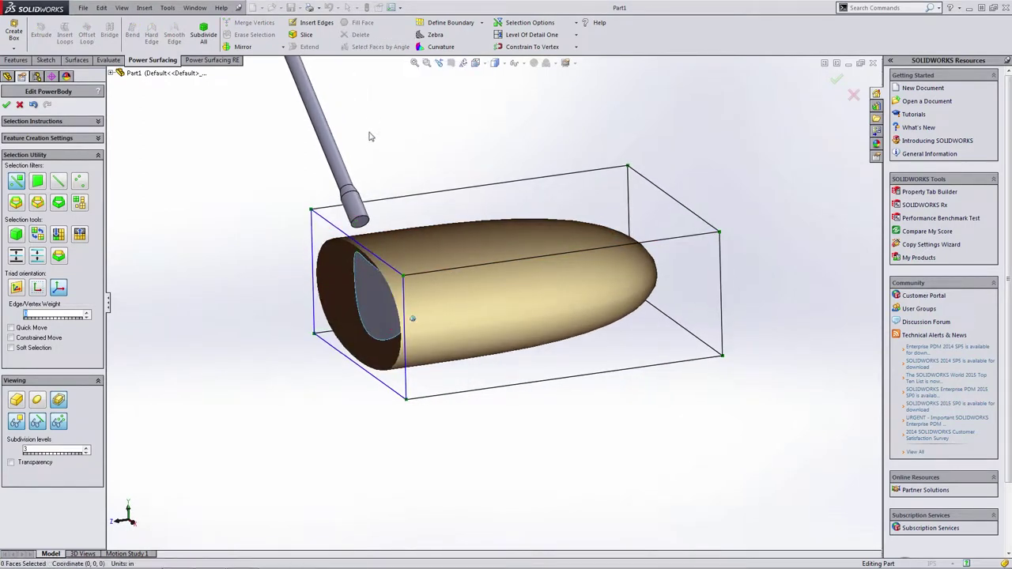
# Step: Import the club face surface as a constraint reference for the subdivision body
pyautogui.moveTo(359, 322); pyautogui.dragTo(378, 305, button='middle')
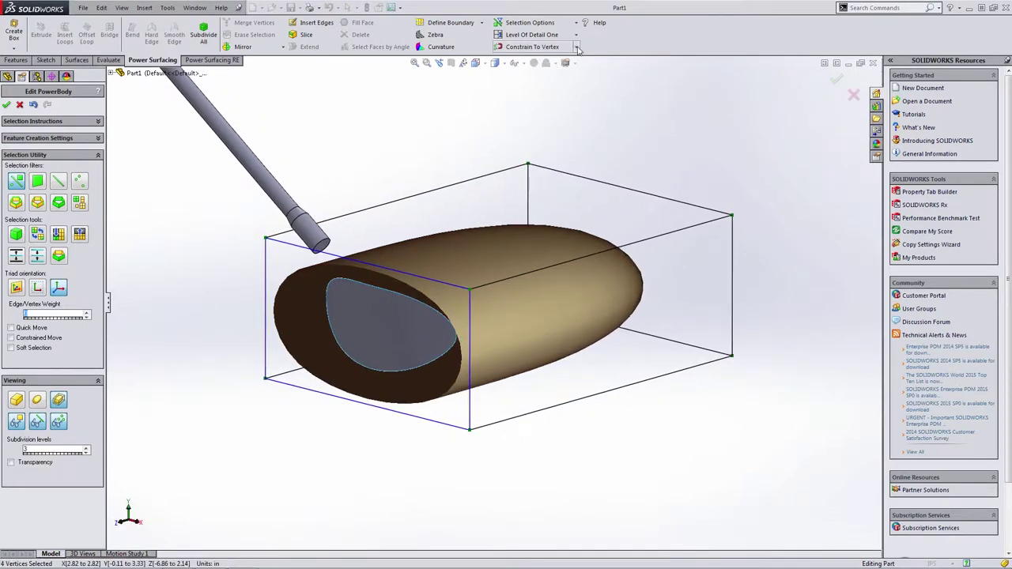
pyautogui.click(578, 48)
pyautogui.click(560, 60)
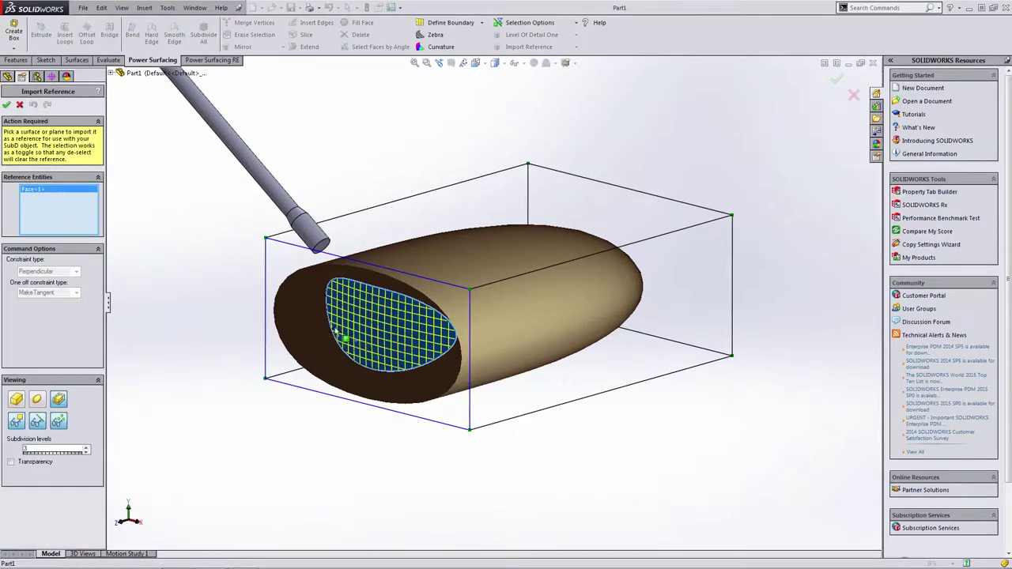
pyautogui.click(6, 105)
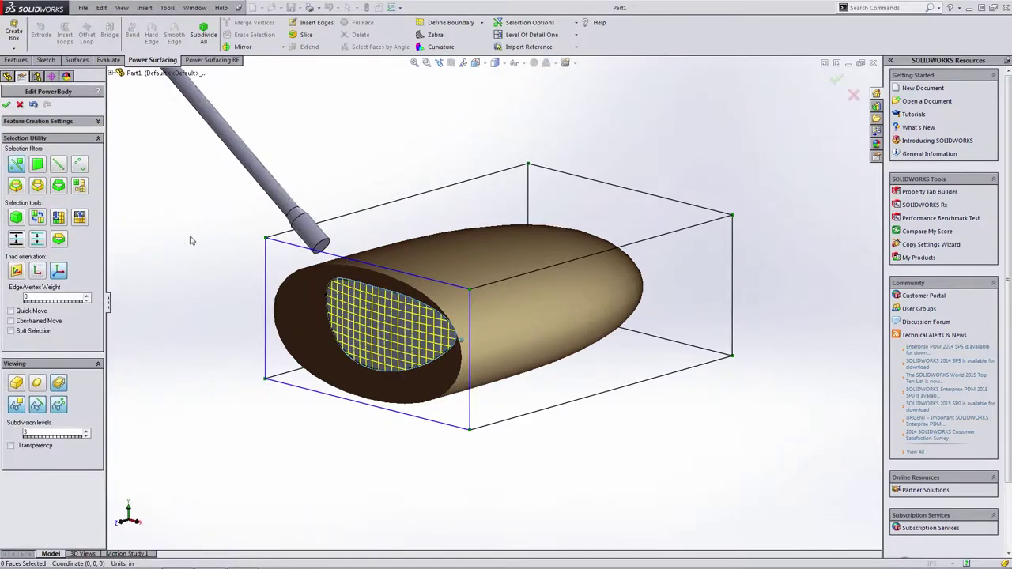
# Step: Select the open front boundary loop of the body and constrain it to the edge of the imported club face
pyautogui.scroll(-2, 190, 240)
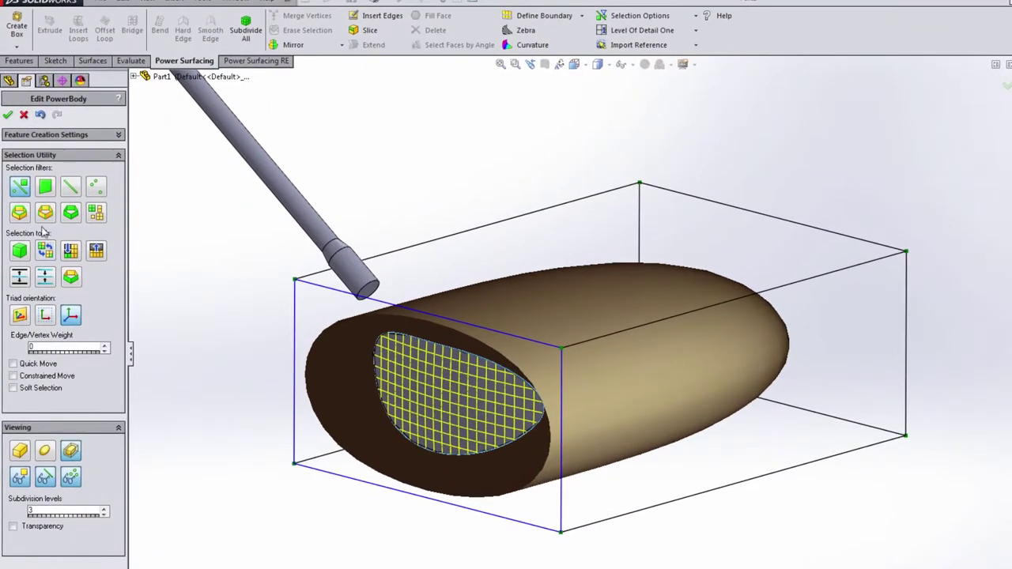
pyautogui.click(408, 314)
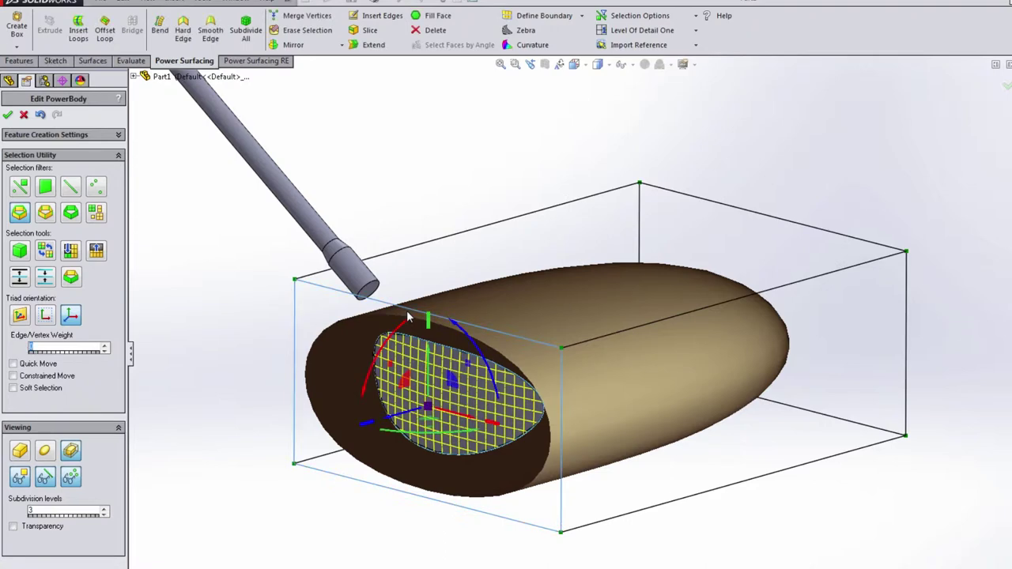
pyautogui.click(695, 44)
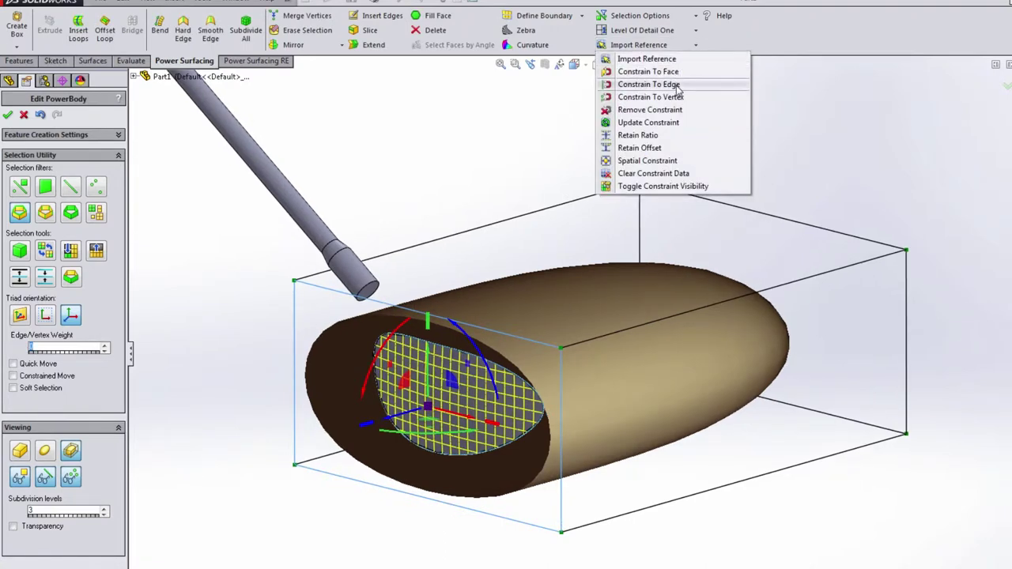
pyautogui.click(678, 84)
# Step: Check the fit along the constrained front edge and move the body's bottom face down about 0.13 in
pyautogui.moveTo(605, 517); pyautogui.dragTo(528, 536, button='middle')
pyautogui.scroll(-10, 493, 461)
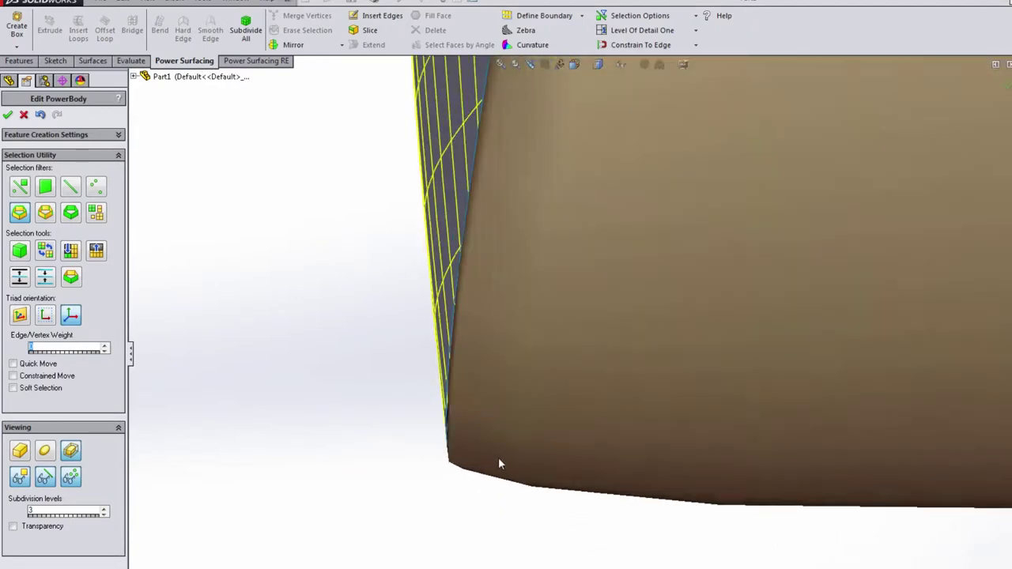
pyautogui.scroll(5, 515, 468)
pyautogui.moveTo(515, 468); pyautogui.dragTo(559, 387, button='middle')
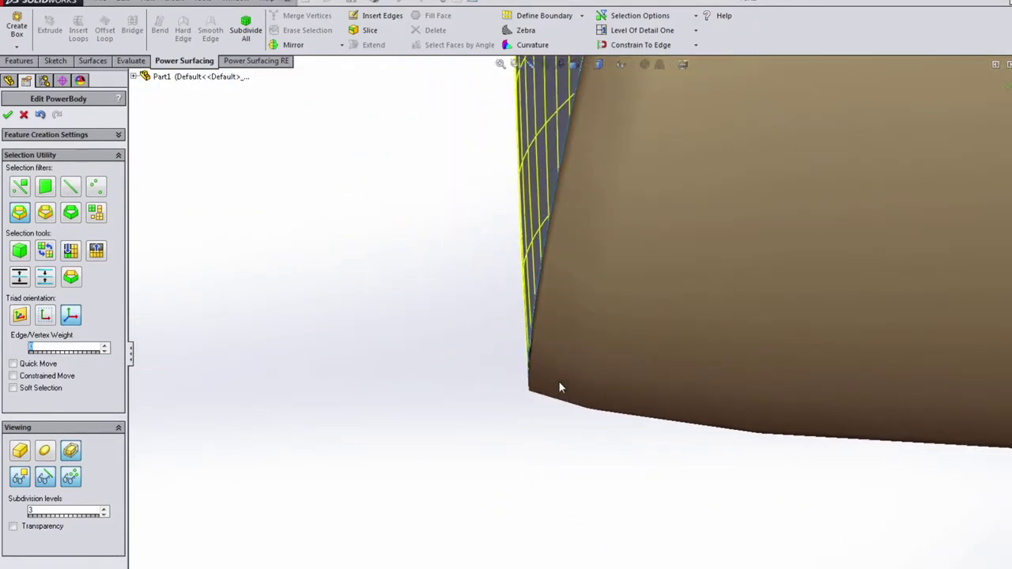
pyautogui.scroll(6, 667, 441)
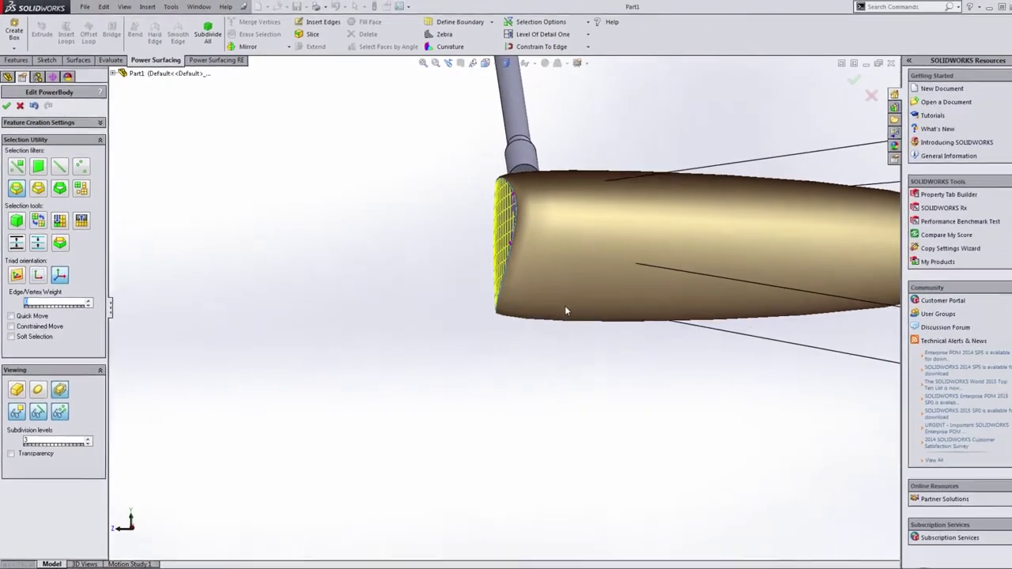
pyautogui.moveTo(558, 316); pyautogui.dragTo(603, 318, button='middle')
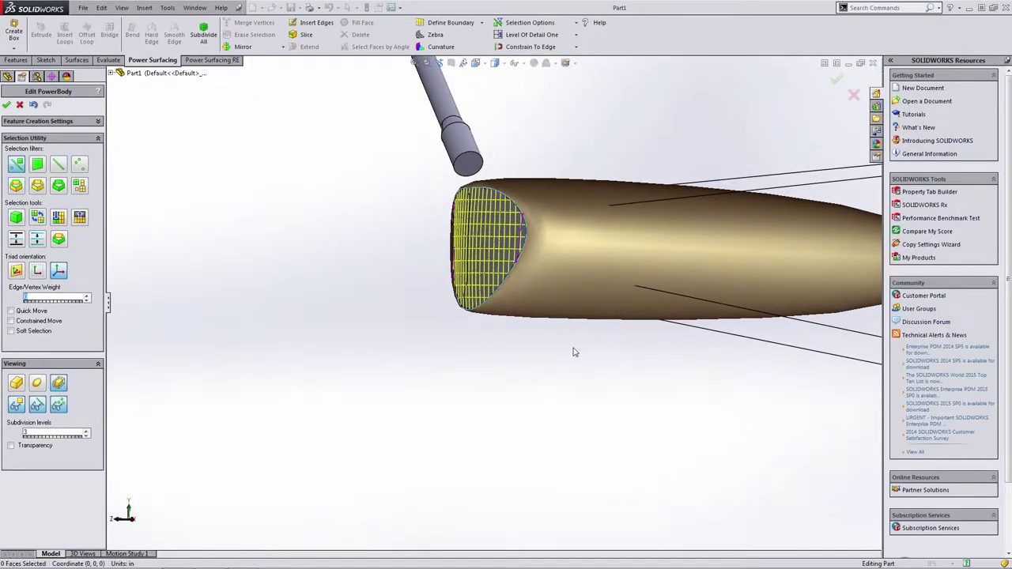
pyautogui.click(609, 308)
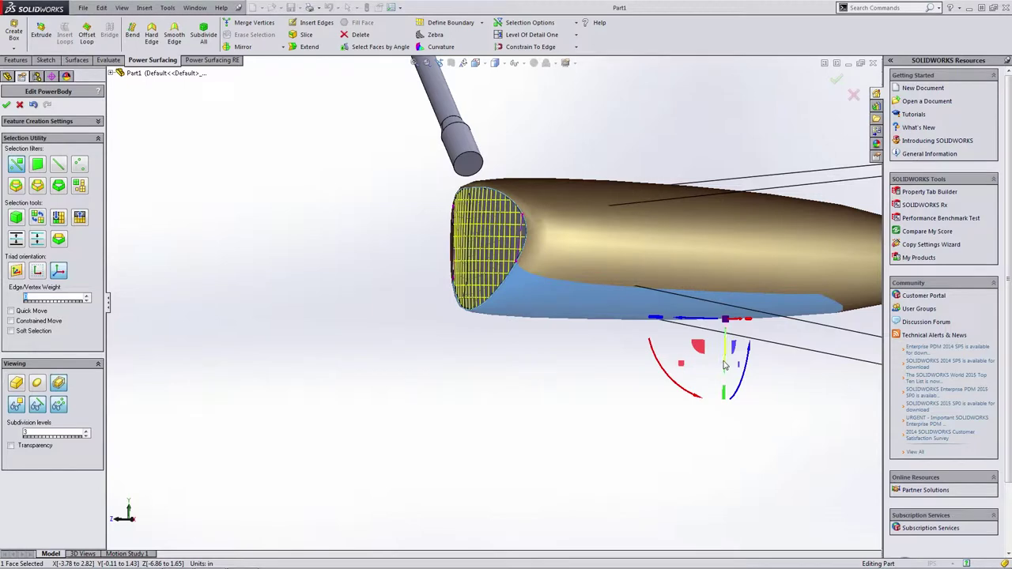
pyautogui.moveTo(724, 365); pyautogui.dragTo(724, 372)
pyautogui.moveTo(724, 373); pyautogui.dragTo(290, 274, button='middle')
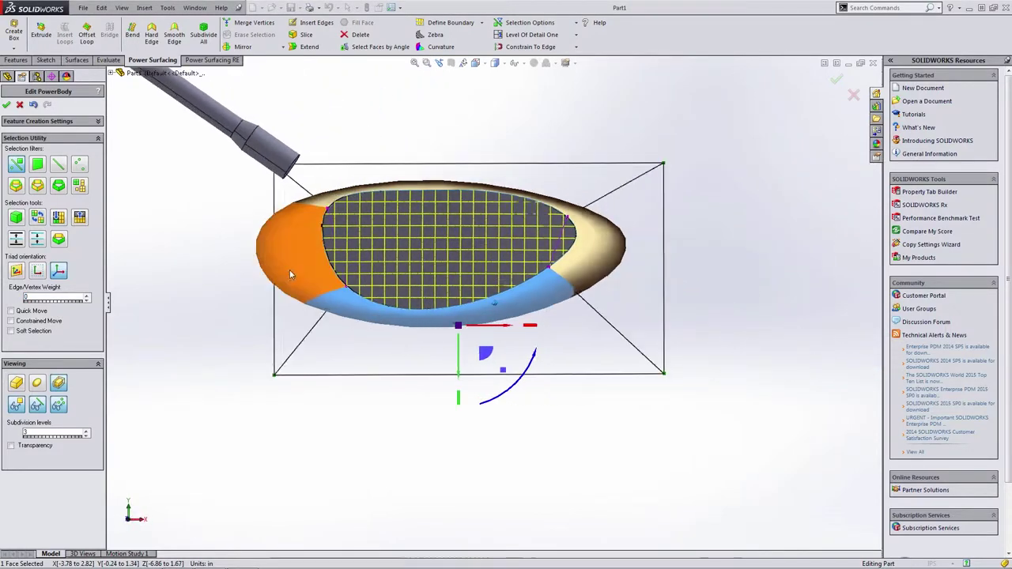
# Step: Move the four rear cage vertices forward to about Z -3.13 in to shorten the club head
pyautogui.moveTo(436, 382); pyautogui.dragTo(541, 378, button='middle')
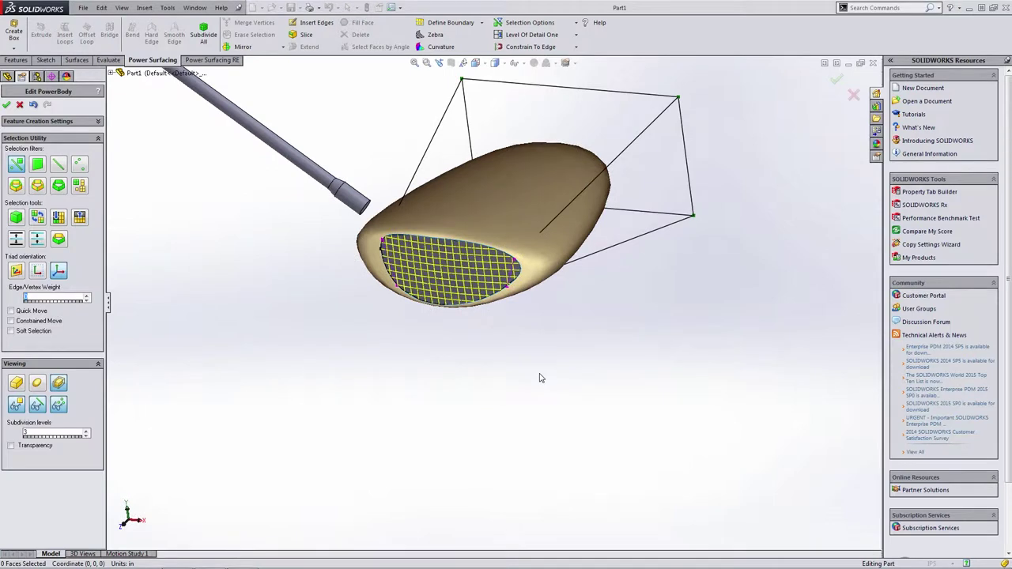
pyautogui.hotkey('ctrl', '5')
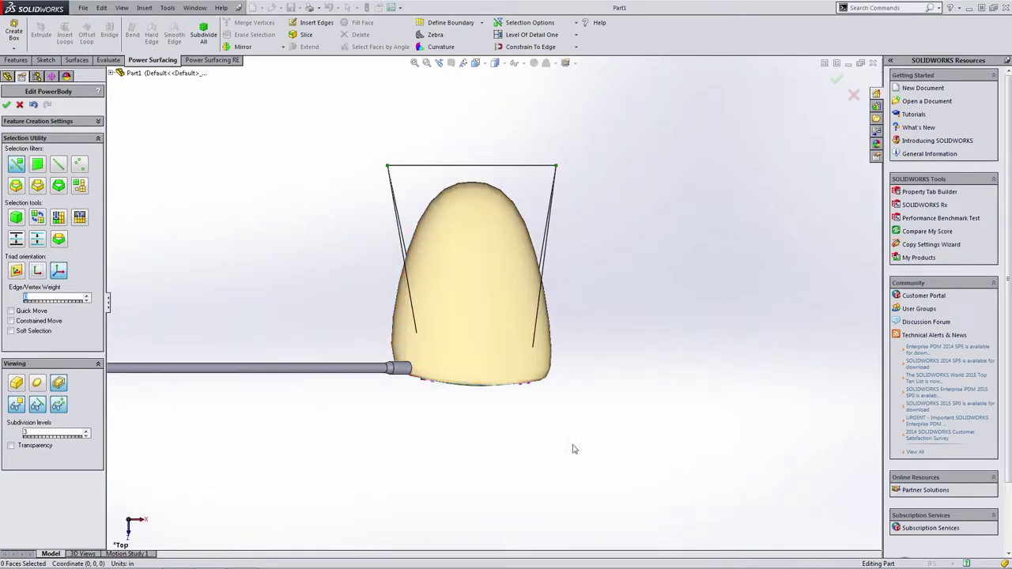
pyautogui.moveTo(505, 163); pyautogui.dragTo(316, 104)
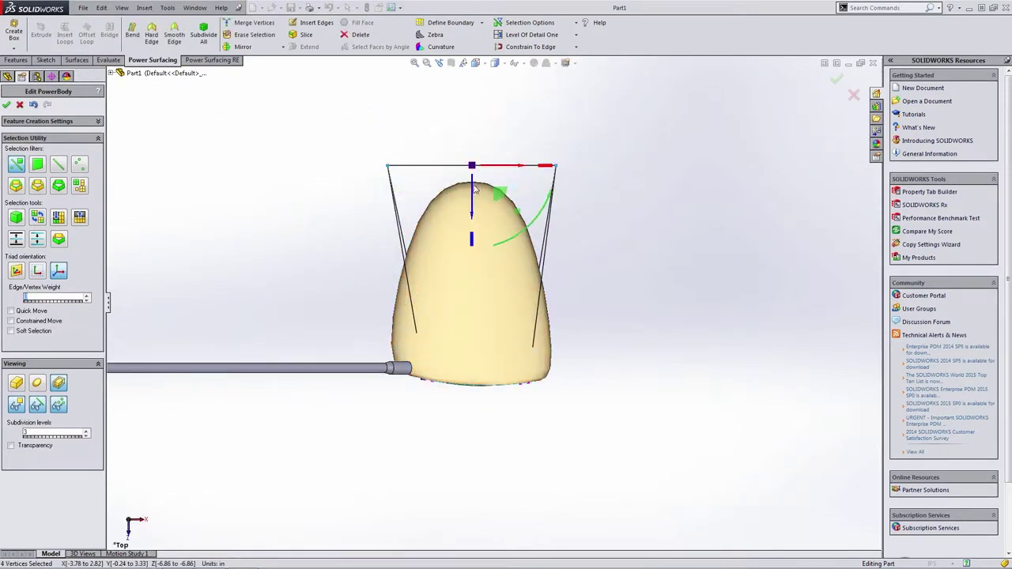
pyautogui.moveTo(472, 233); pyautogui.dragTo(474, 282)
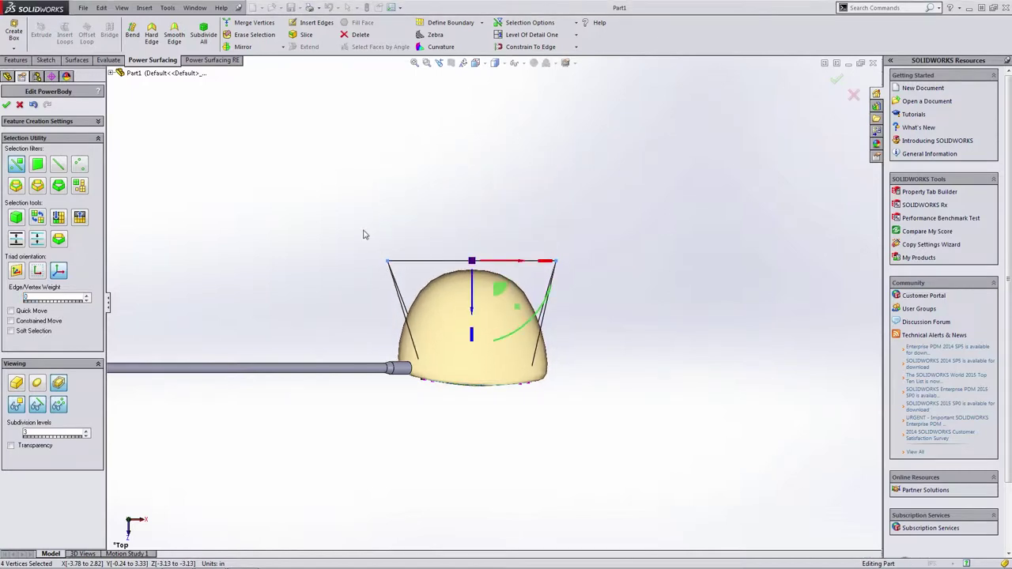
# Step: Move the two rear cage vertices on the shaft side about 1.03 in toward the toe
pyautogui.moveTo(410, 279); pyautogui.dragTo(442, 272)
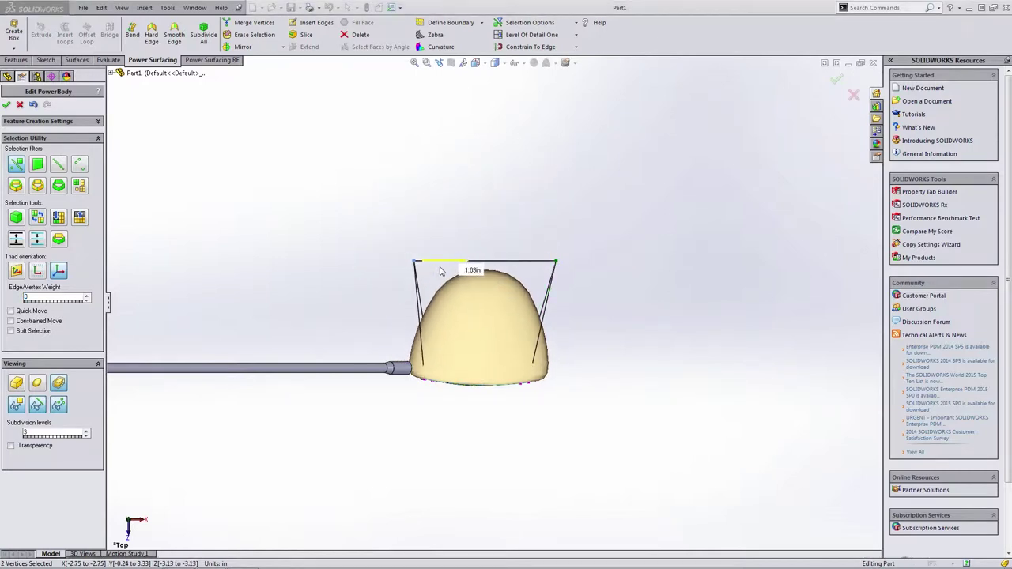
pyautogui.moveTo(524, 240); pyautogui.dragTo(581, 264)
pyautogui.click(619, 320)
pyautogui.moveTo(619, 320); pyautogui.dragTo(260, 363, button='middle')
pyautogui.scroll(-4, 261, 355)
pyautogui.moveTo(271, 322); pyautogui.dragTo(599, 261, button='middle')
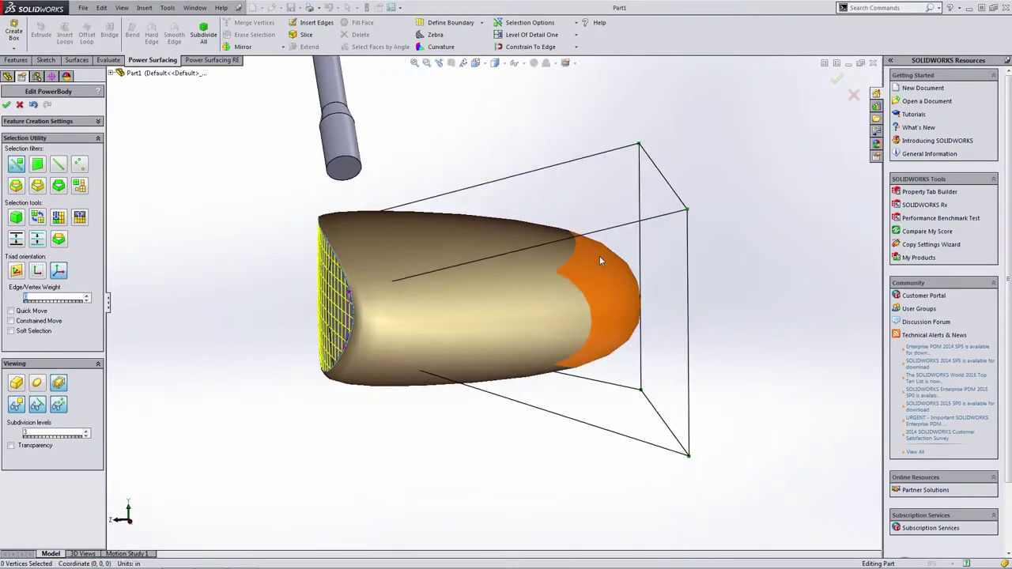
pyautogui.press('alt')
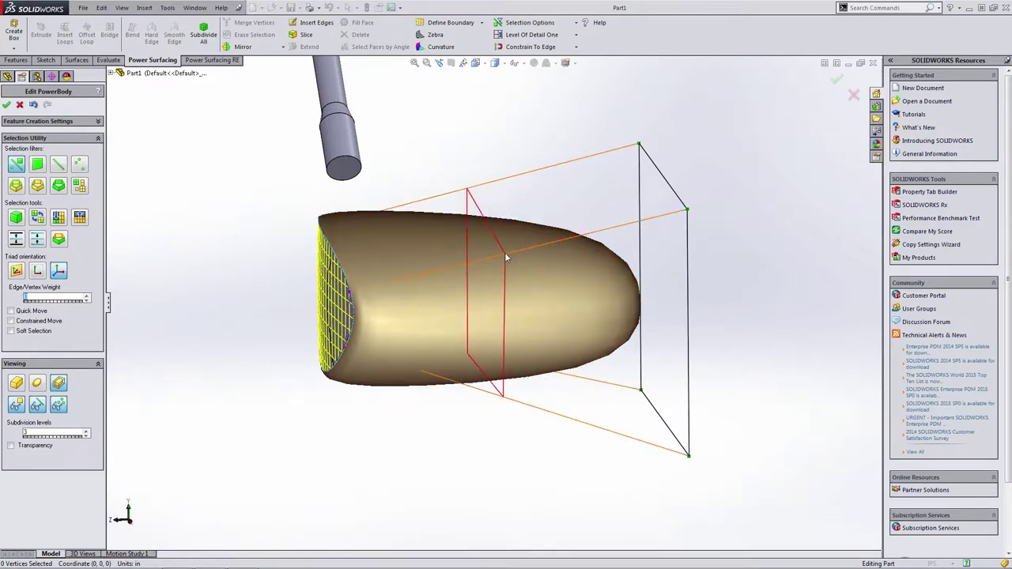
pyautogui.click(551, 248)
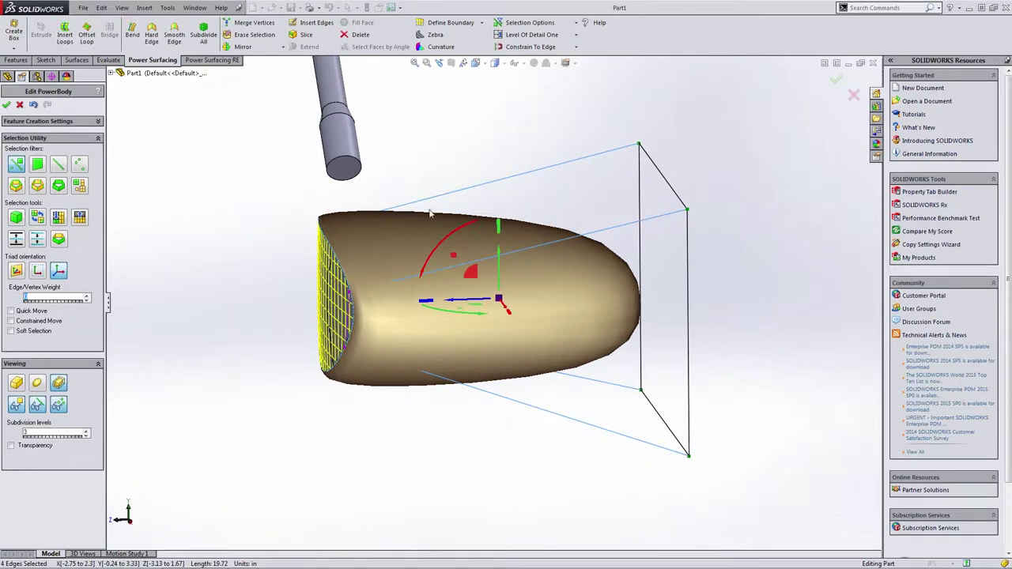
pyautogui.click(65, 35)
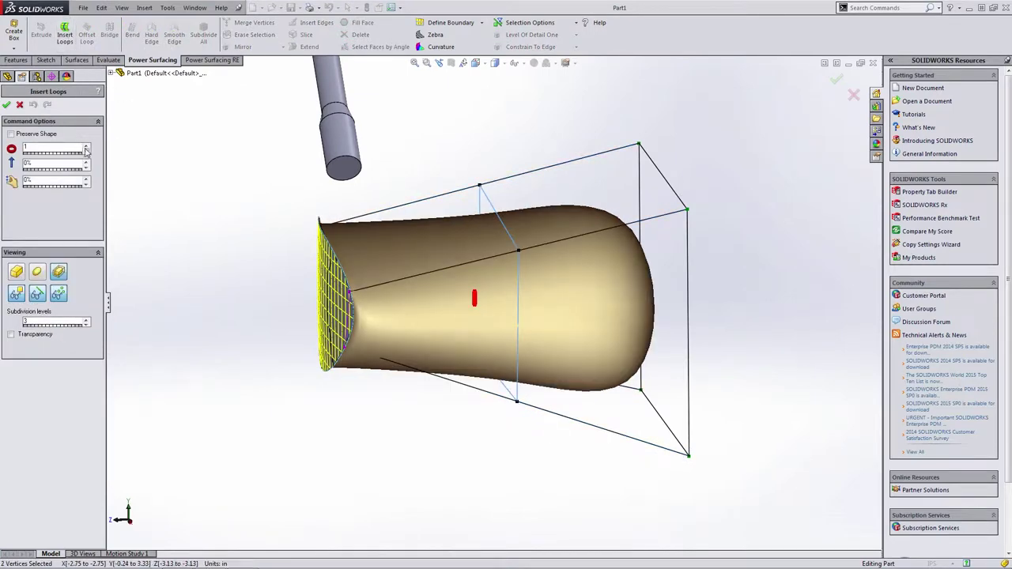
pyautogui.click(85, 148)
pyautogui.click(86, 148)
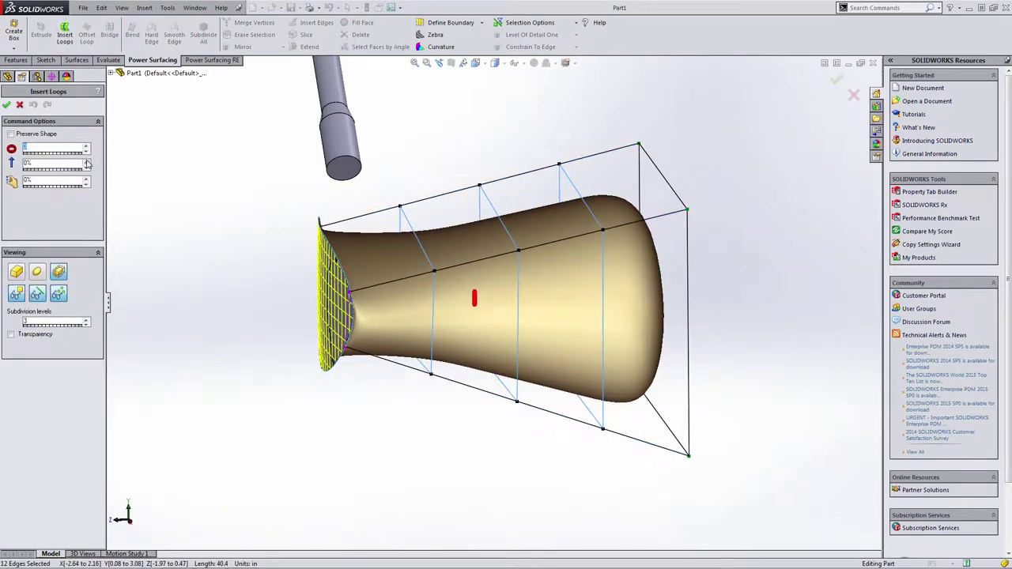
pyautogui.click(87, 153)
pyautogui.click(86, 153)
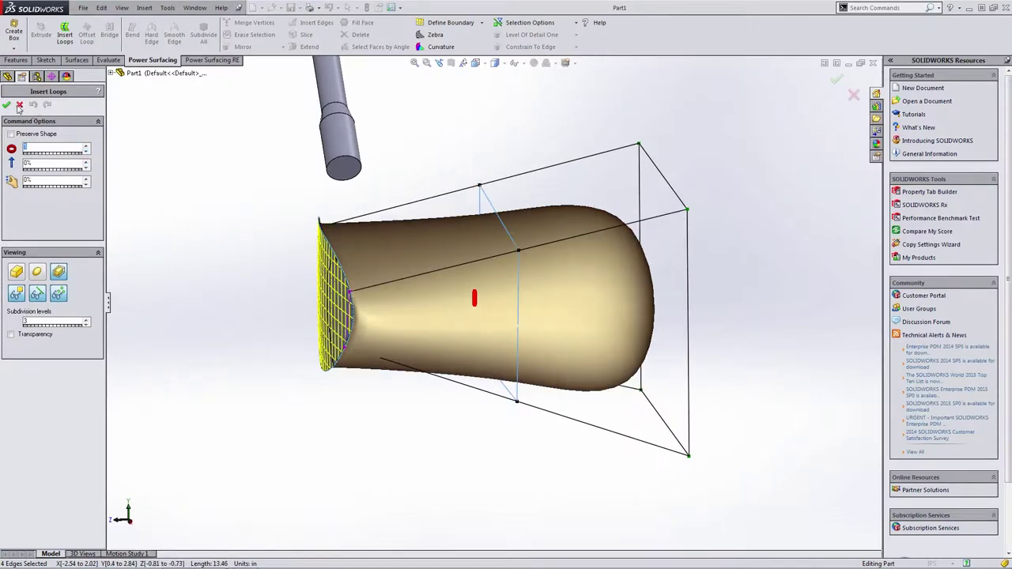
pyautogui.click(19, 105)
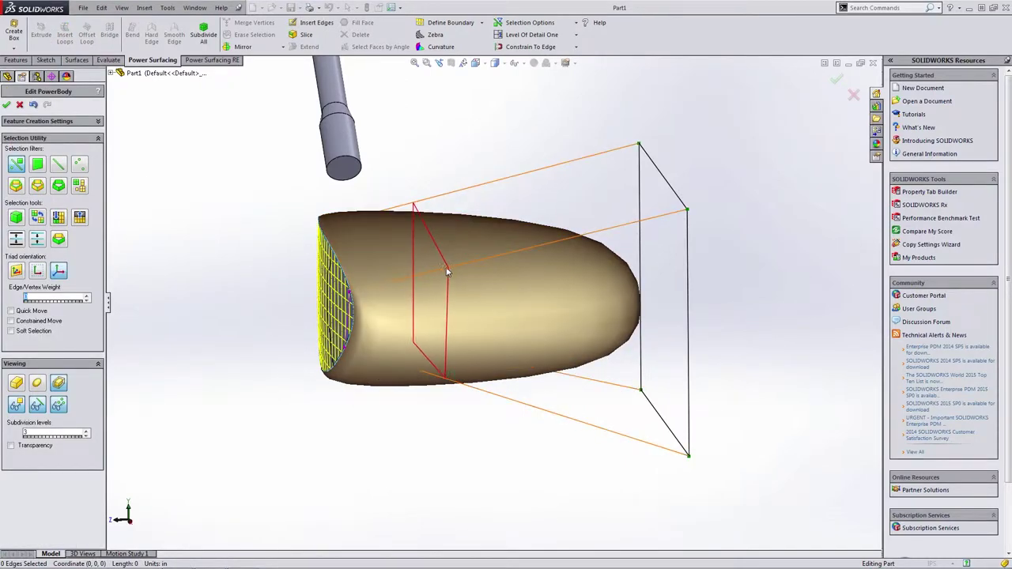
# Step: Insert a lengthwise edge loop through the middle of the body and move its rear top and bottom vertices toward each other
pyautogui.click(665, 179)
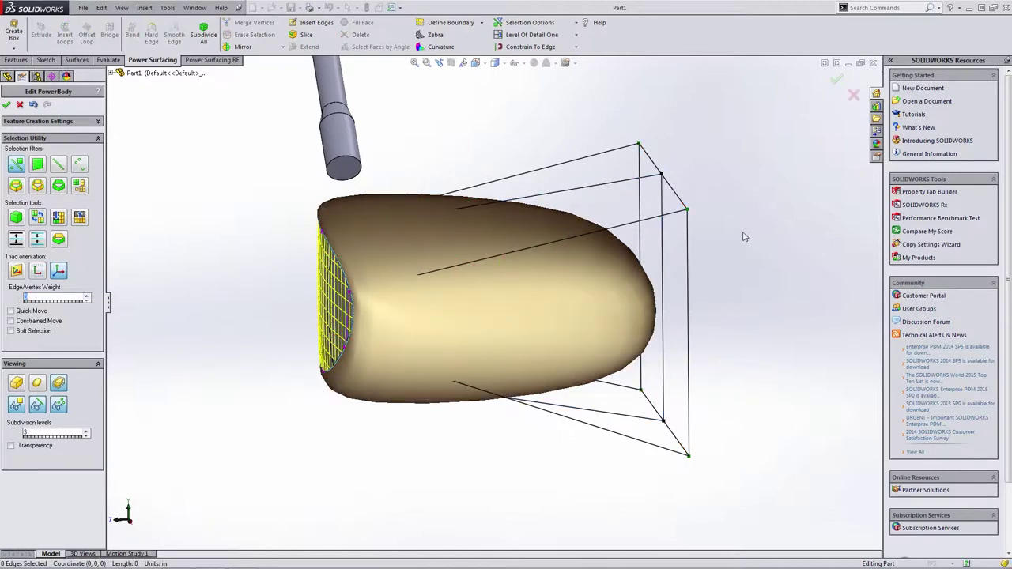
pyautogui.click(747, 234)
pyautogui.scroll(3, 650, 253)
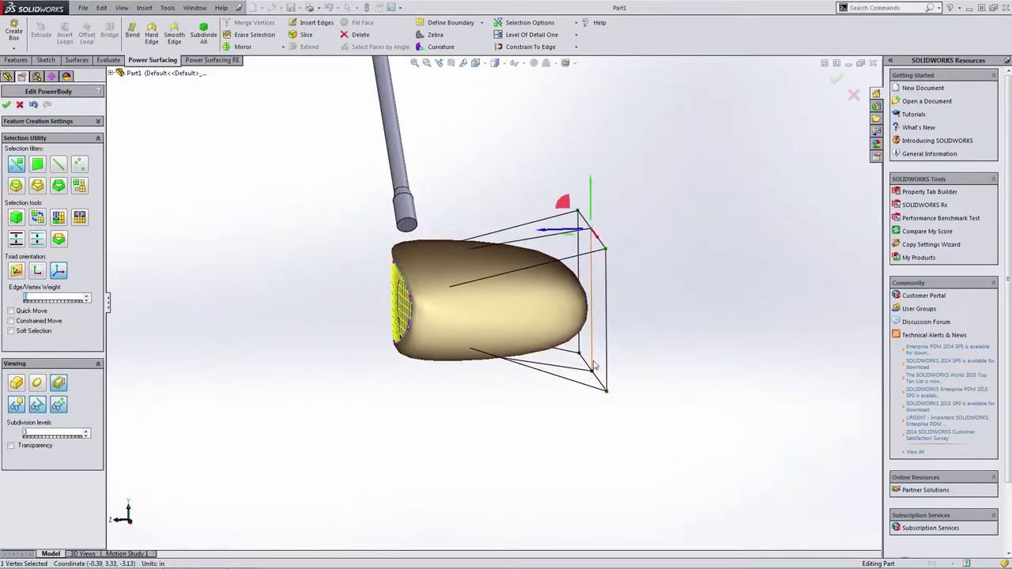
pyautogui.moveTo(592, 233); pyautogui.dragTo(593, 266)
pyautogui.click(705, 318)
# Step: Lower the rear top cage vertex on the shaft side to about Y 2.91 in
pyautogui.moveTo(705, 318); pyautogui.dragTo(630, 274, button='middle')
pyautogui.scroll(-2, 542, 372)
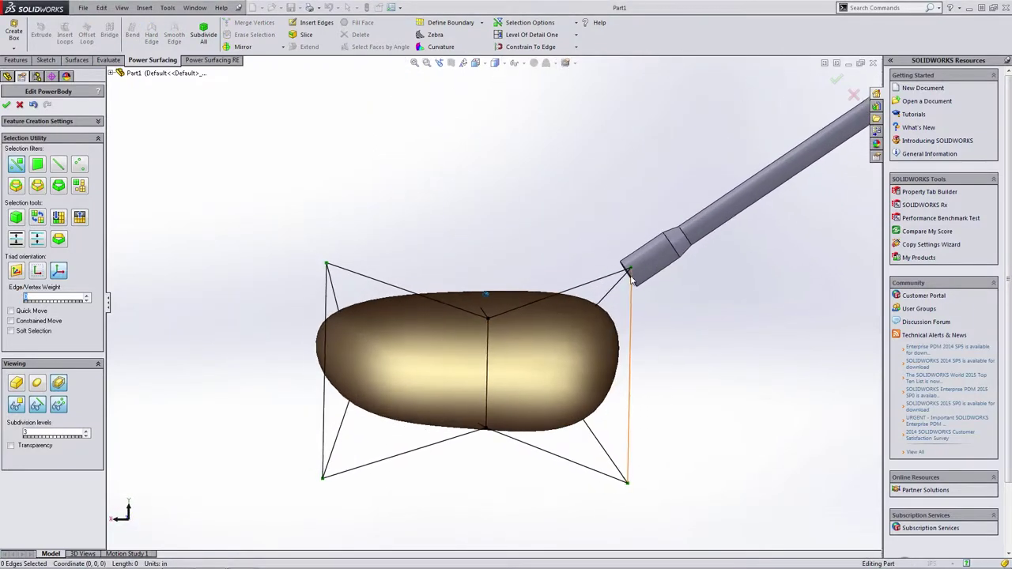
pyautogui.moveTo(634, 258)
pyautogui.mouseDown()
pyautogui.moveTo(636, 329)
pyautogui.moveTo(638, 280)
pyautogui.mouseUp()
# Step: Insert an edge loop around the body just behind the club face
pyautogui.moveTo(639, 280)
pyautogui.mouseDown(button='middle')
pyautogui.moveTo(606, 307)
pyautogui.moveTo(506, 312)
pyautogui.moveTo(475, 283)
pyautogui.moveTo(409, 266)
pyautogui.moveTo(554, 312)
pyautogui.moveTo(621, 305)
pyautogui.mouseUp(button='middle')
pyautogui.scroll(-3, 505, 311)
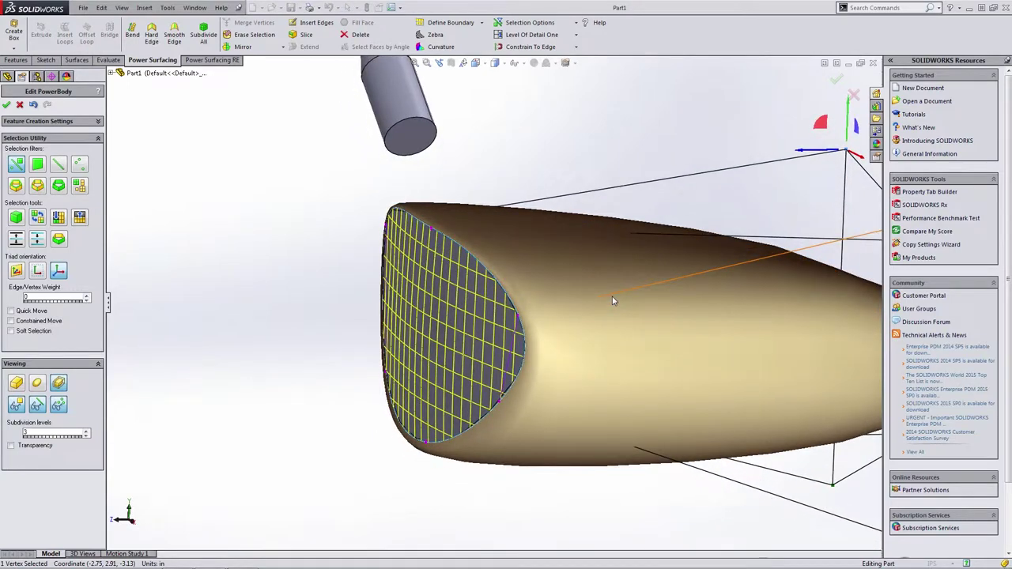
pyautogui.click(593, 304)
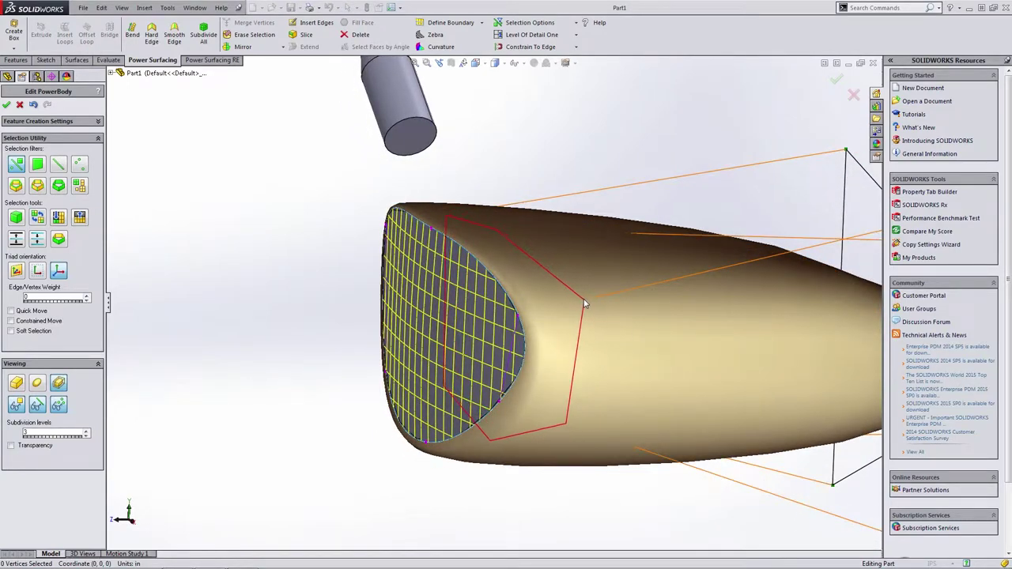
pyautogui.click(580, 304)
pyautogui.moveTo(547, 286); pyautogui.dragTo(486, 284, button='middle')
pyautogui.click(245, 246)
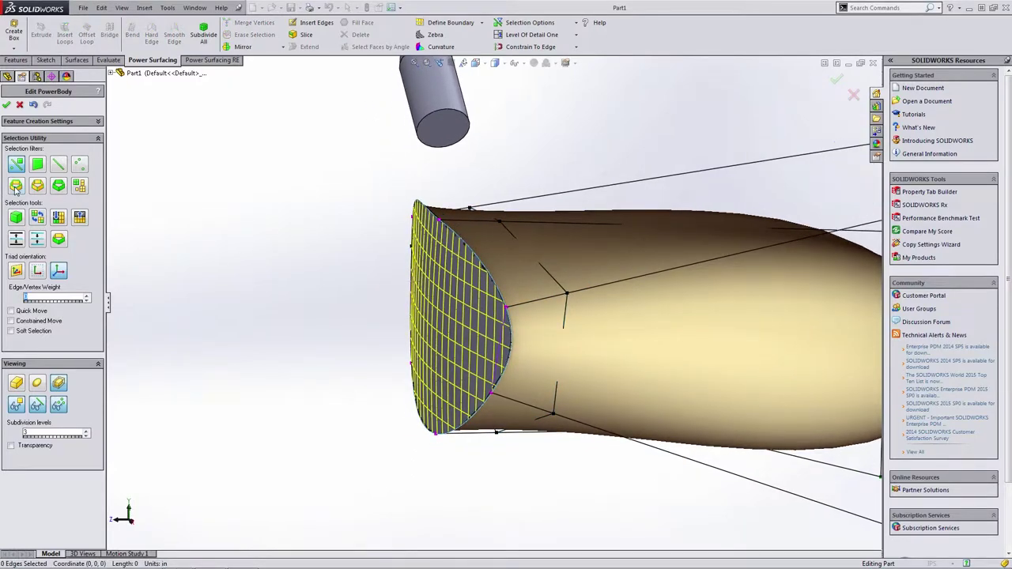
# Step: Select the whole loop behind the club face and scale it up uniformly to about 16.5 in total edge length
pyautogui.click(552, 276)
pyautogui.moveTo(552, 276); pyautogui.dragTo(480, 322, button='middle')
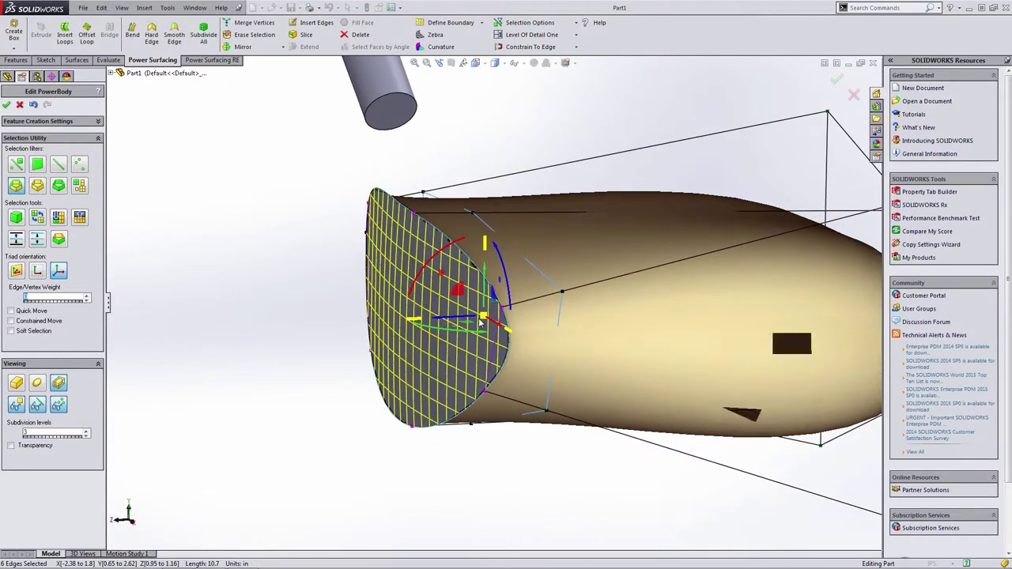
pyautogui.moveTo(482, 319); pyautogui.dragTo(538, 229)
pyautogui.moveTo(535, 233); pyautogui.dragTo(237, 324, button='middle')
pyautogui.scroll(2, 245, 309)
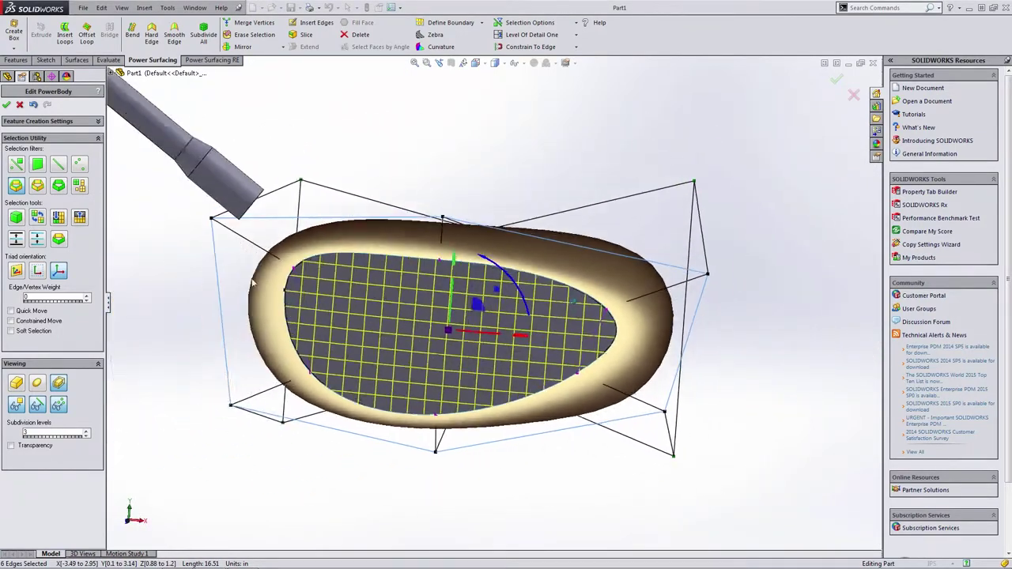
# Step: In the top view, move the shaft-side rear vertices to about X -2.25, Z -2.36 in and the toe-side pair to X 1.46, Z -1.89 in
pyautogui.click(21, 166)
pyautogui.moveTo(274, 285); pyautogui.dragTo(575, 288, button='middle')
pyautogui.click(599, 244)
pyautogui.hotkey('ctrl', '5')
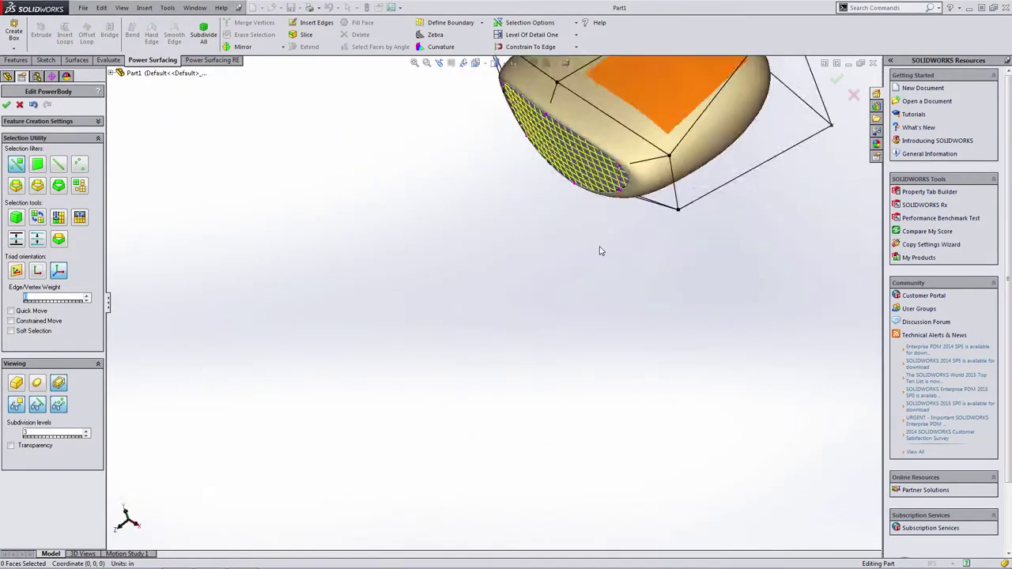
pyautogui.scroll(-3, 558, 281)
pyautogui.scroll(-2, 558, 285)
pyautogui.click(519, 230)
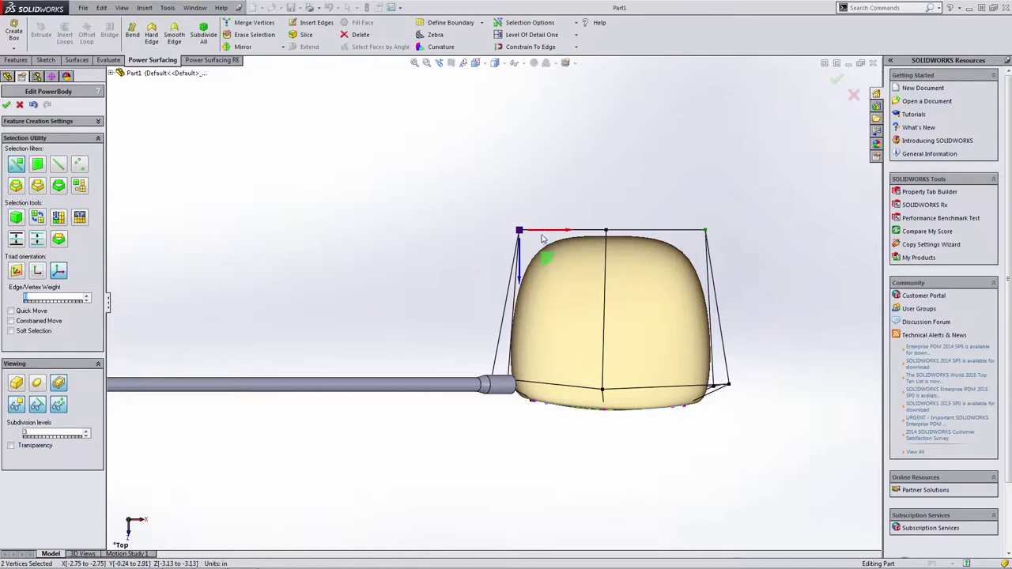
pyautogui.moveTo(548, 264); pyautogui.dragTo(567, 291)
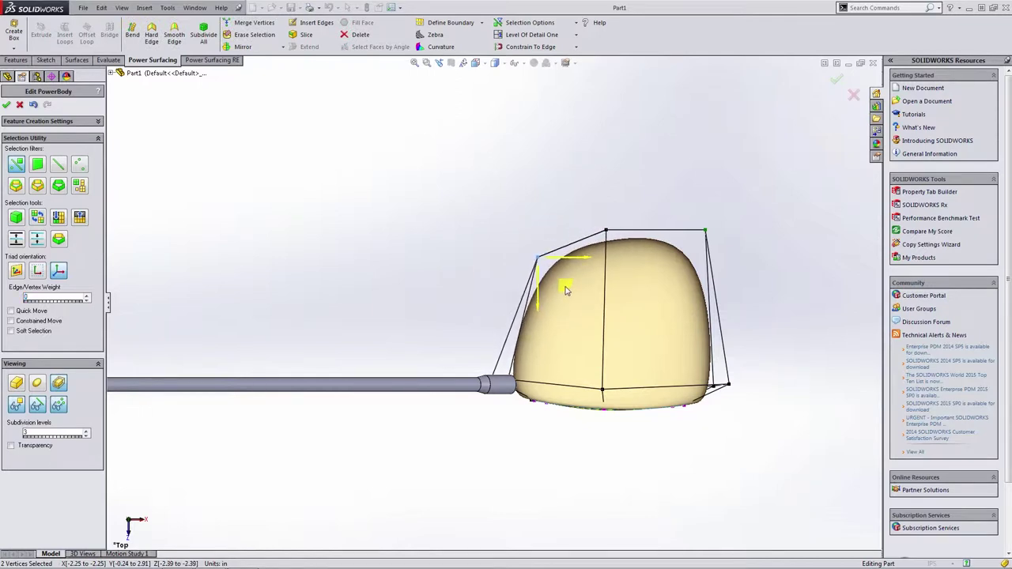
pyautogui.moveTo(731, 261); pyautogui.dragTo(700, 308)
pyautogui.click(752, 328)
# Step: Raise the rear bottom vertex on the toe side and pull the two shaft-side corner vertices of the front loop slightly inward
pyautogui.moveTo(752, 328); pyautogui.dragTo(678, 435, button='middle')
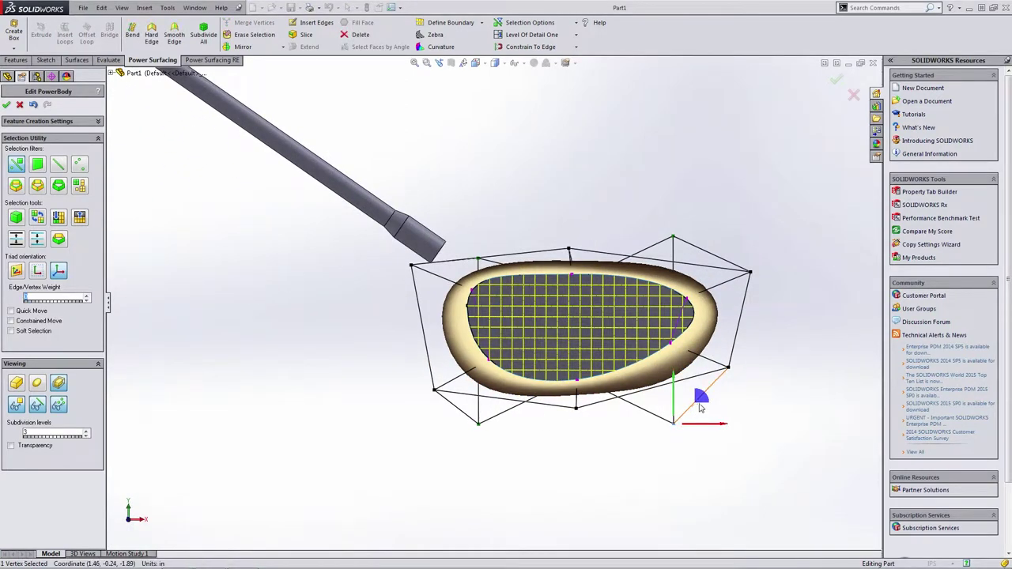
pyautogui.click(699, 455)
pyautogui.moveTo(524, 436); pyautogui.dragTo(445, 419, button='middle')
pyautogui.click(442, 417)
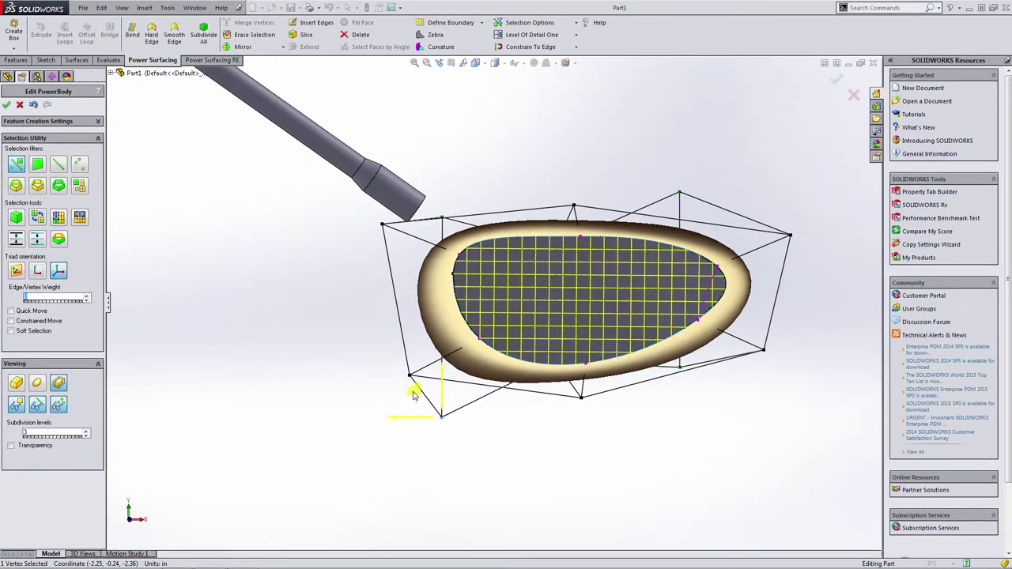
pyautogui.moveTo(386, 350); pyautogui.dragTo(395, 343)
pyautogui.moveTo(356, 197); pyautogui.dragTo(371, 202)
# Step: Lower the rear top vertex on the toe side to about Y 2.57 in and the shaft-side one by about 0.54 in
pyautogui.moveTo(468, 329); pyautogui.dragTo(505, 303, button='middle')
pyautogui.click(639, 493)
pyautogui.click(280, 255)
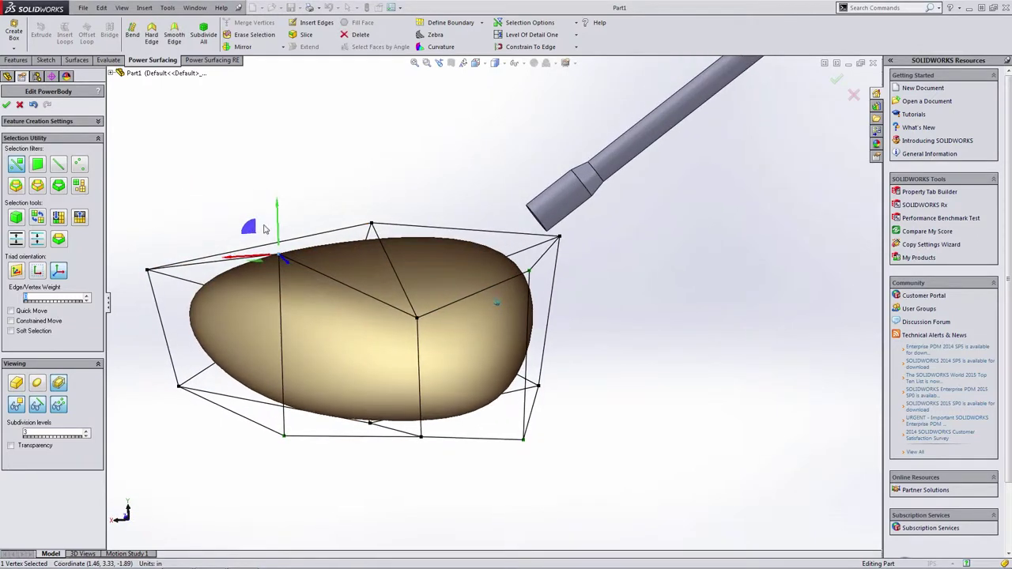
pyautogui.moveTo(256, 256); pyautogui.dragTo(260, 279)
pyautogui.moveTo(496, 350); pyautogui.dragTo(491, 261, button='middle')
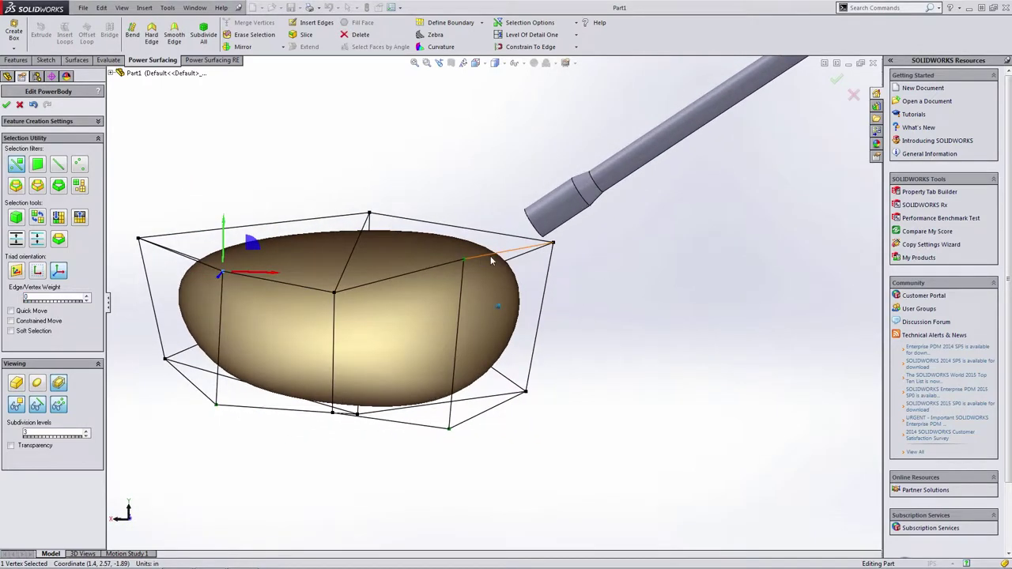
pyautogui.click(467, 263)
pyautogui.moveTo(462, 246); pyautogui.dragTo(465, 267)
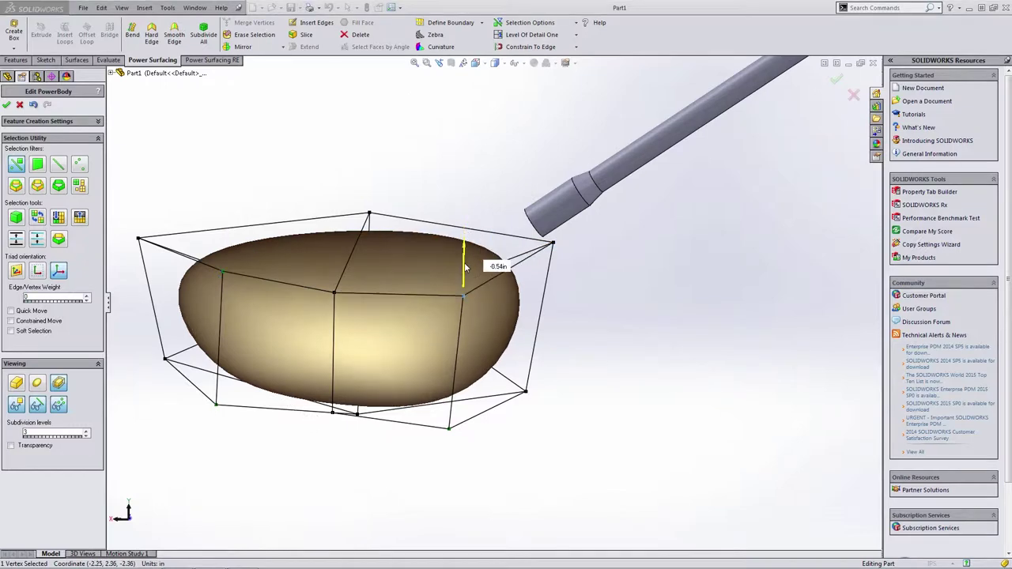
# Step: Insert another edge loop around the body about a quarter of the way back from the front loop
pyautogui.moveTo(668, 313); pyautogui.dragTo(599, 302, button='middle')
pyautogui.click(619, 312)
pyautogui.moveTo(483, 305); pyautogui.dragTo(433, 314, button='middle')
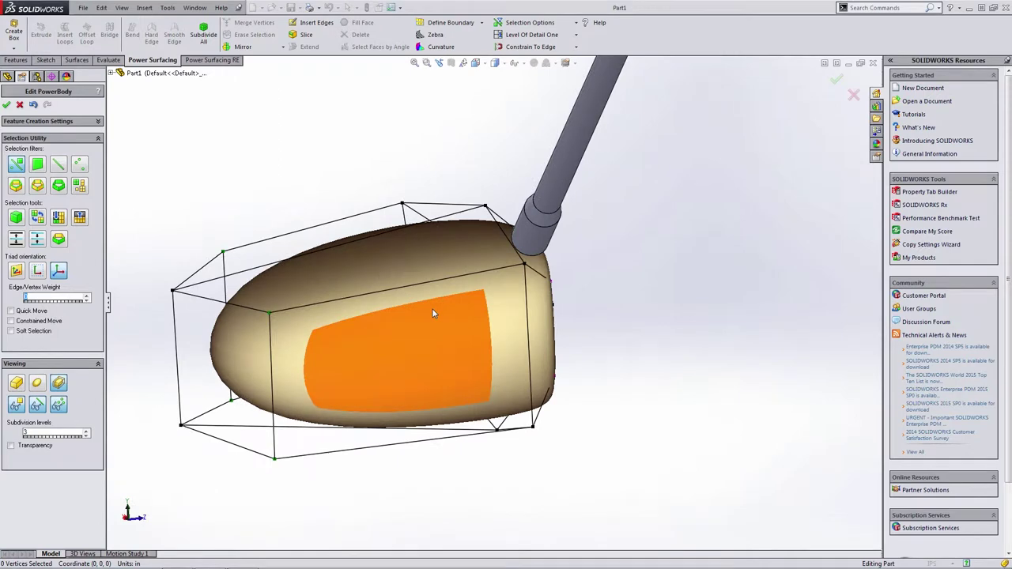
pyautogui.doubleClick(459, 280)
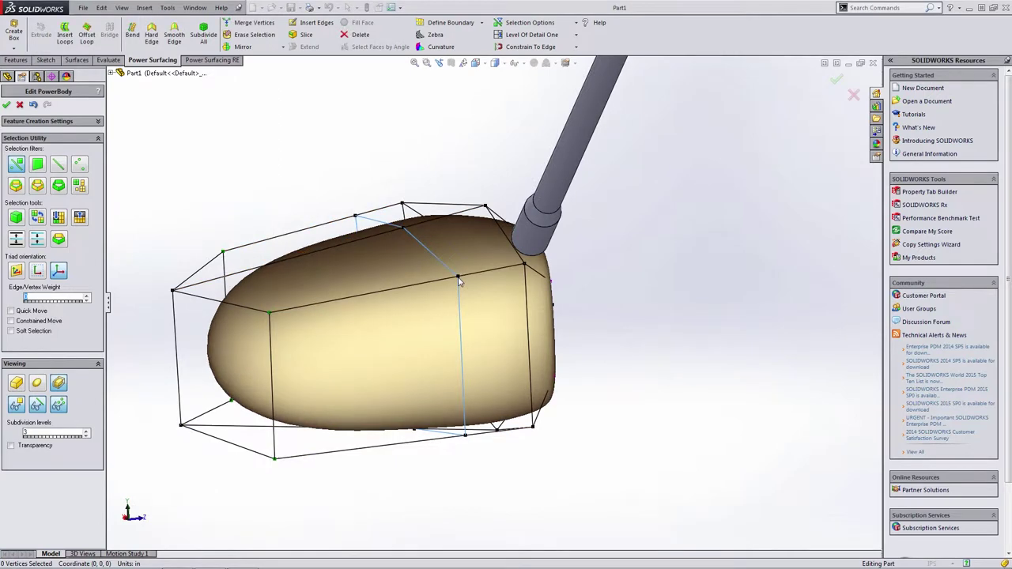
pyautogui.click(642, 357)
# Step: Select the four top rim edges around the rear of the club head and set their edge weight to 50
pyautogui.moveTo(642, 356); pyautogui.dragTo(533, 319, button='middle')
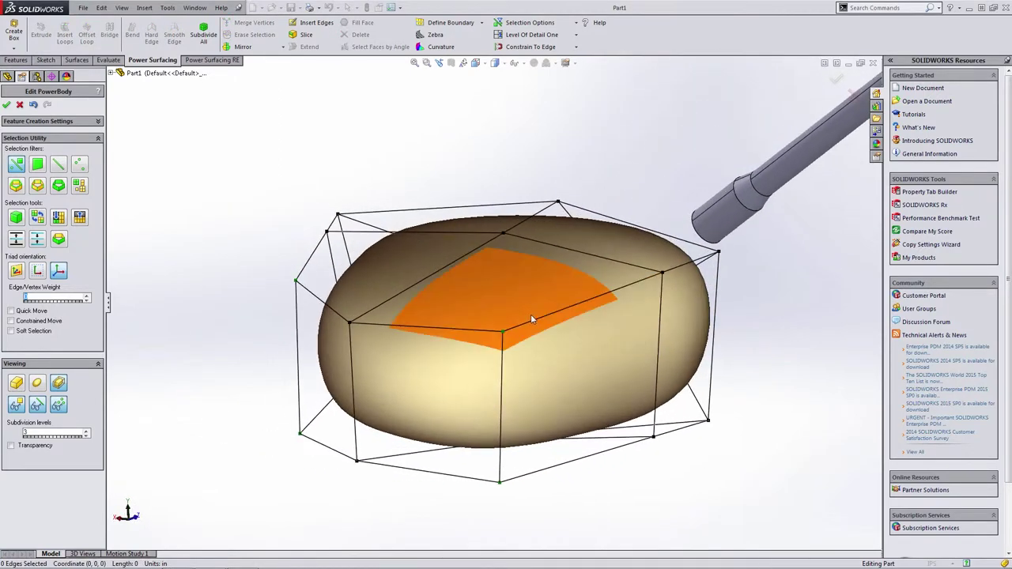
pyautogui.click(537, 322)
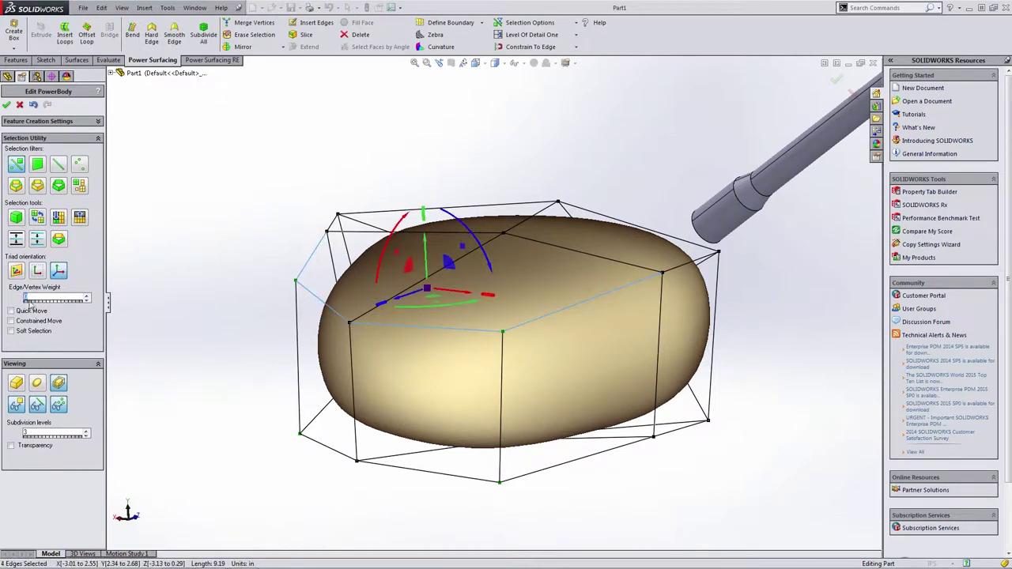
pyautogui.write('50')
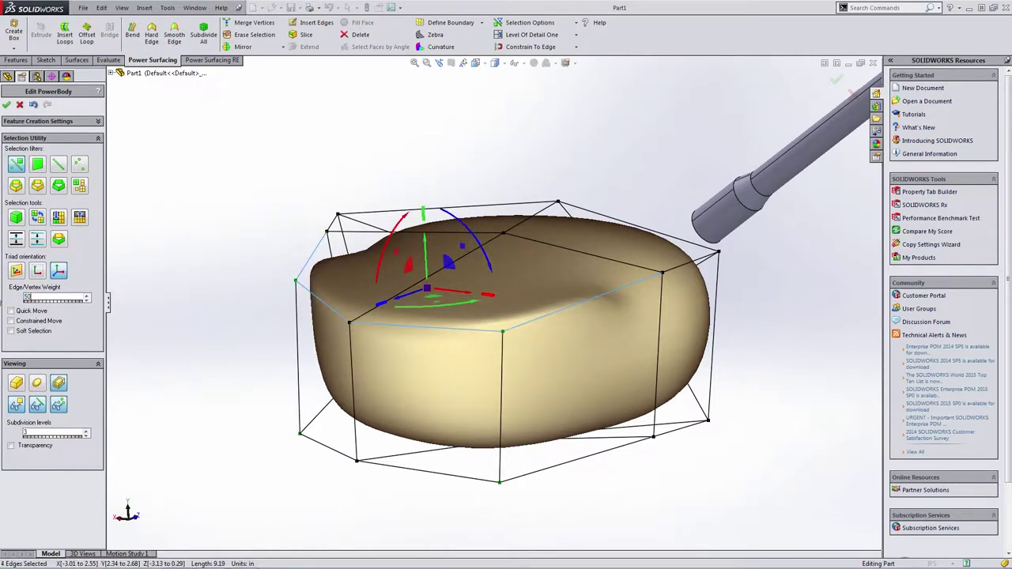
pyautogui.moveTo(332, 407); pyautogui.dragTo(212, 219, button='middle')
pyautogui.click(212, 218)
# Step: Select the four rear top rim edges and move them down about 0.67 in
pyautogui.moveTo(287, 310); pyautogui.dragTo(415, 299, button='middle')
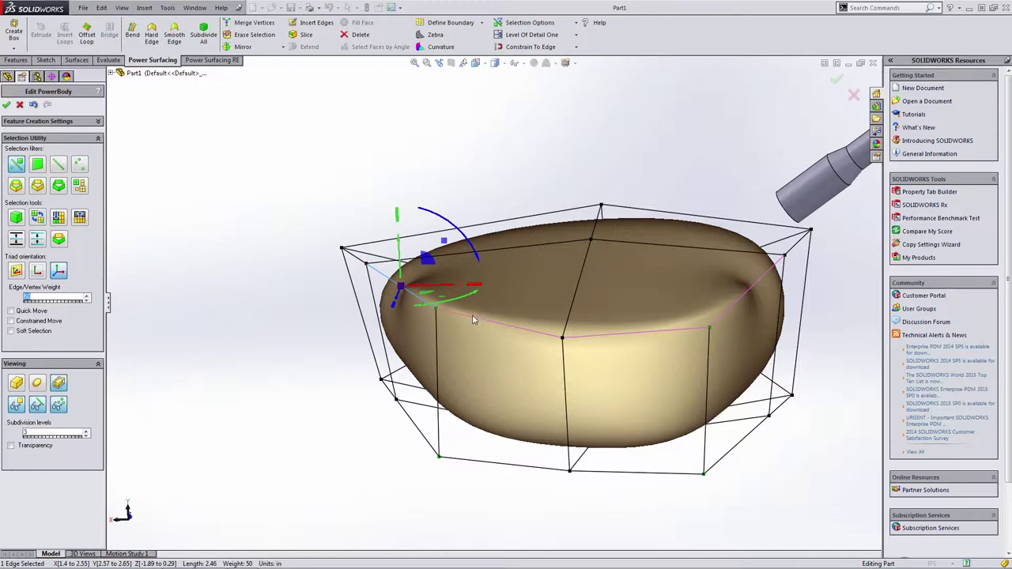
pyautogui.keyDown('ctrl'); pyautogui.click(730, 312); pyautogui.keyUp('ctrl')
pyautogui.moveTo(575, 276); pyautogui.dragTo(574, 324)
# Step: Set the edge weight of the two side rim edges nearest the club face to 25
pyautogui.click(359, 283)
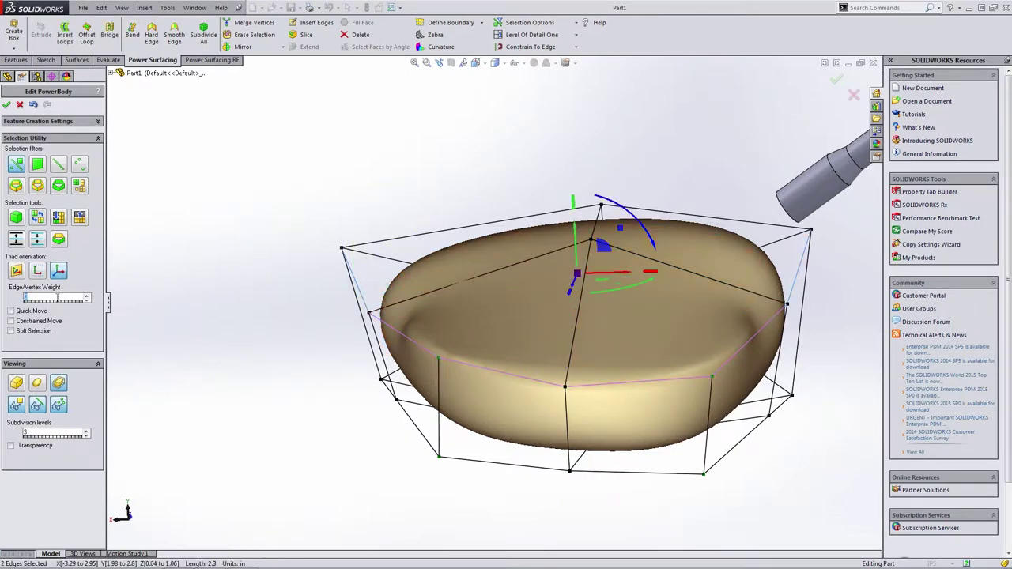
pyautogui.press('Return')
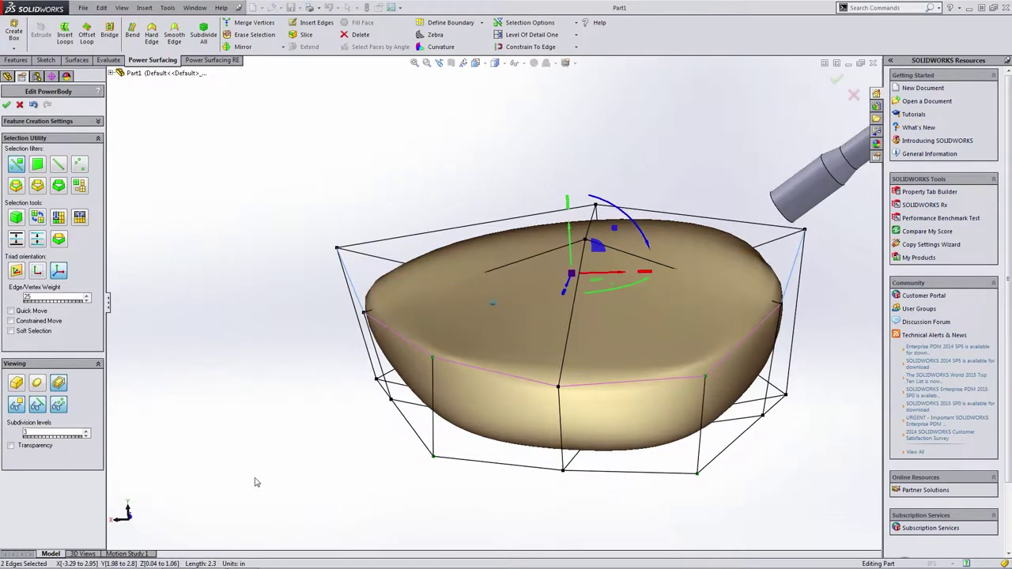
pyautogui.click(255, 481)
# Step: Select all six weighted top rim edges and reset their edge weight to 0
pyautogui.moveTo(521, 372); pyautogui.dragTo(337, 304, button='middle')
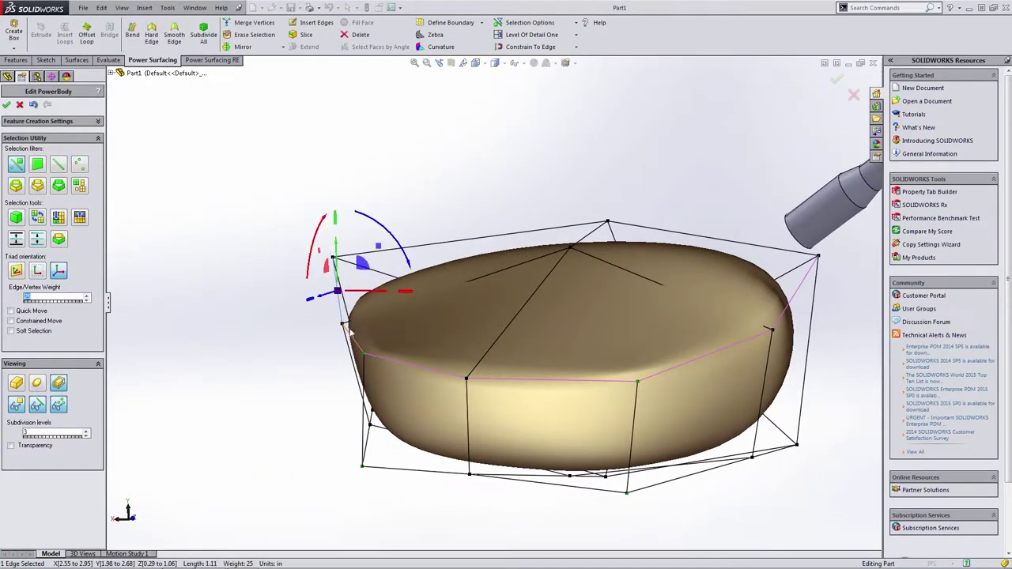
pyautogui.keyDown('ctrl'); pyautogui.click(360, 350); pyautogui.keyUp('ctrl')
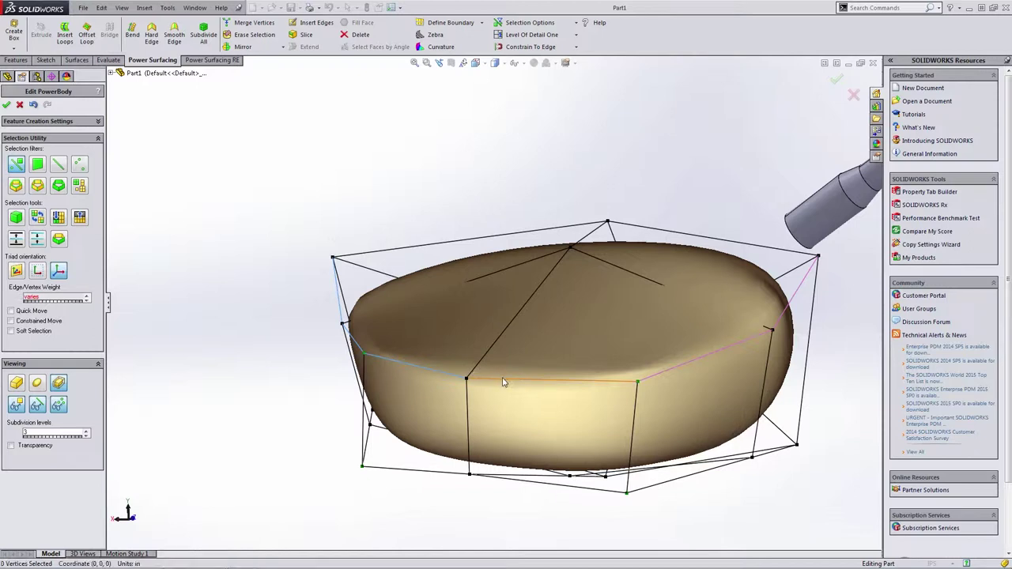
pyautogui.keyDown('ctrl'); pyautogui.click(677, 367); pyautogui.keyUp('ctrl')
pyautogui.keyDown('ctrl'); pyautogui.click(796, 299); pyautogui.keyUp('ctrl')
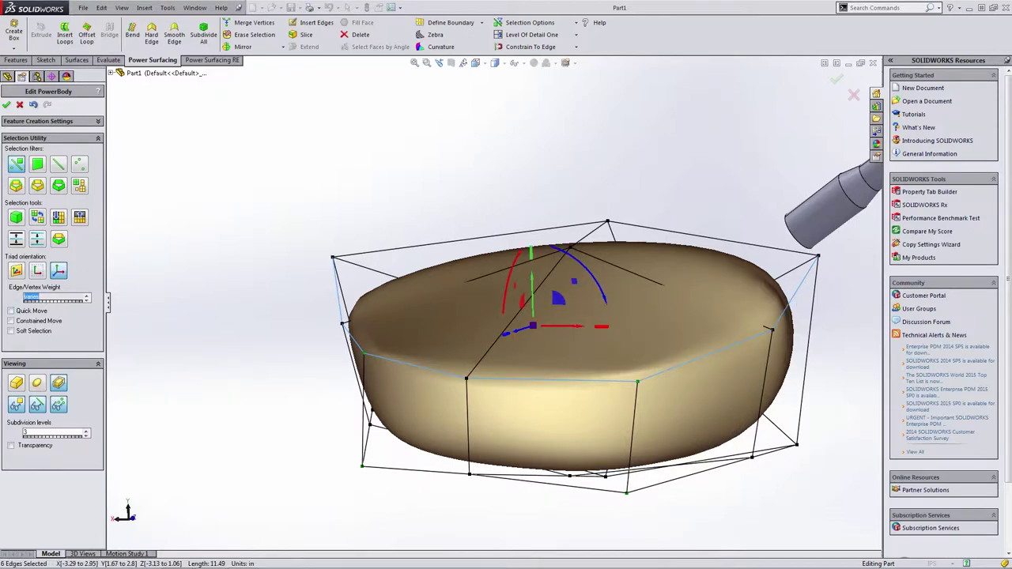
pyautogui.write('0')
pyautogui.moveTo(253, 198); pyautogui.dragTo(345, 302, button='middle')
pyautogui.click(185, 213)
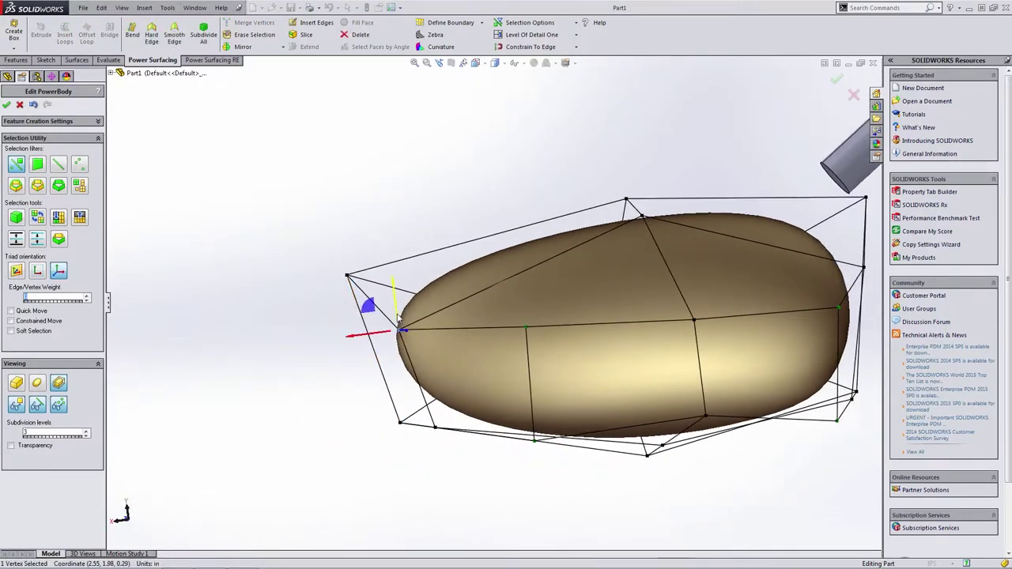
# Step: Raise the central crown vertex of the club head cage slightly
pyautogui.moveTo(418, 289); pyautogui.dragTo(611, 230, button='middle')
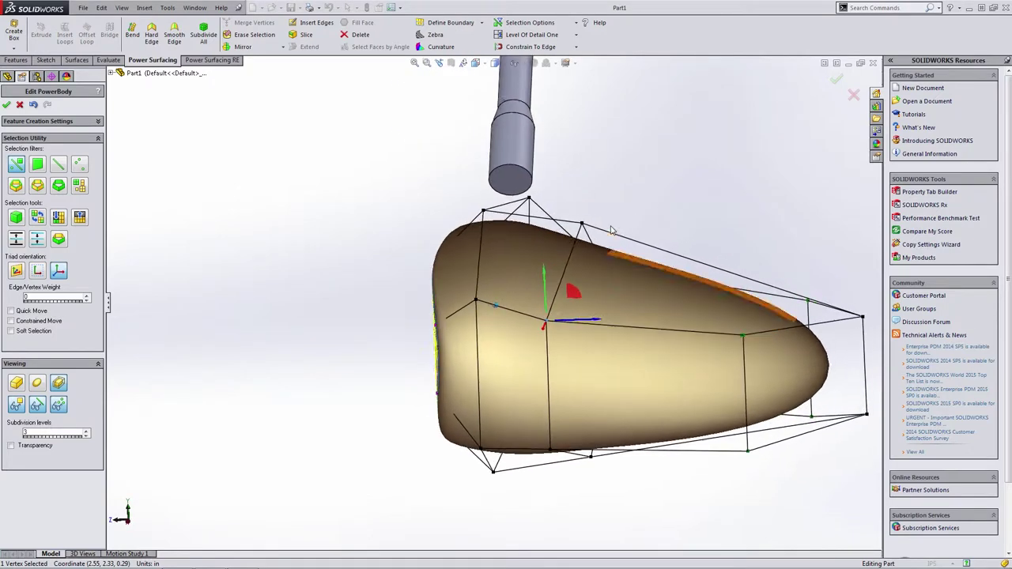
pyautogui.moveTo(582, 211); pyautogui.dragTo(581, 206)
pyautogui.moveTo(582, 205); pyautogui.dragTo(646, 388, button='middle')
pyautogui.click(579, 168)
# Step: Select the two adjacent heel-side faces at the rear of the head and make them coplanar with the alignment tools
pyautogui.click(645, 387)
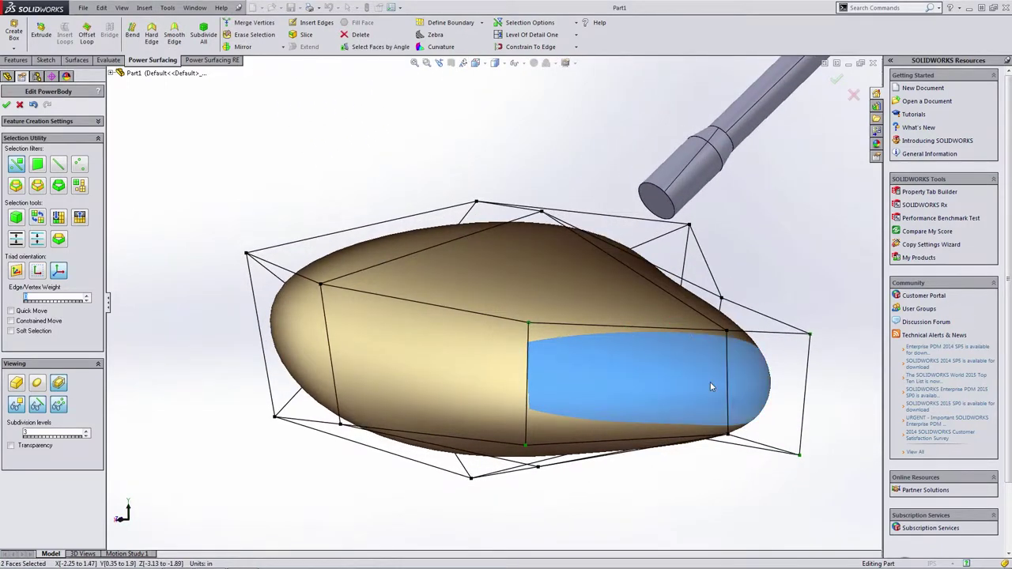
pyautogui.moveTo(225, 152); pyautogui.dragTo(242, 140, button='middle')
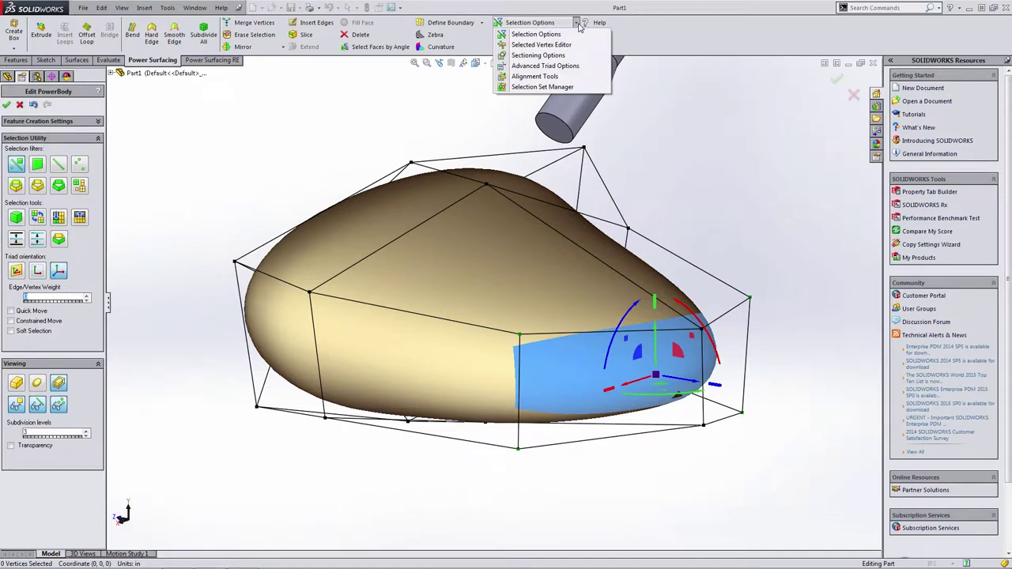
pyautogui.click(556, 77)
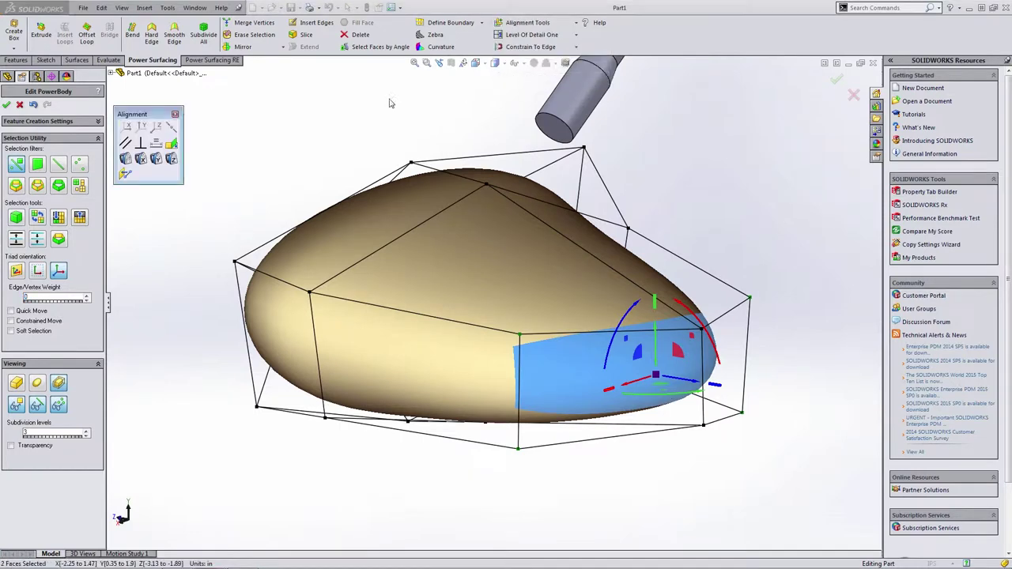
pyautogui.click(125, 158)
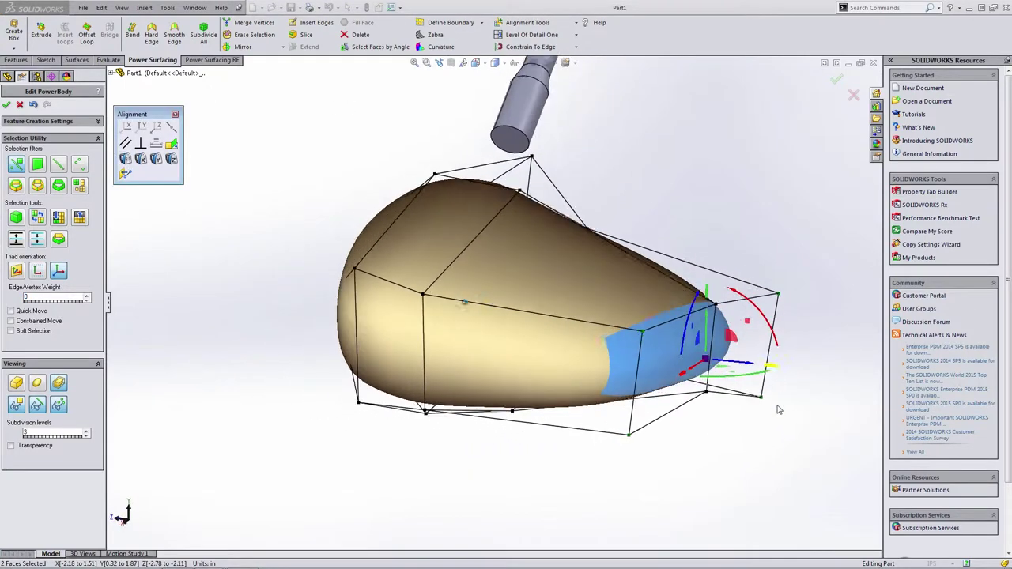
# Step: Move the vertical cage edge at the heel-side rear corner about 0.8 in toward the club face
pyautogui.moveTo(718, 452); pyautogui.dragTo(537, 380, button='middle')
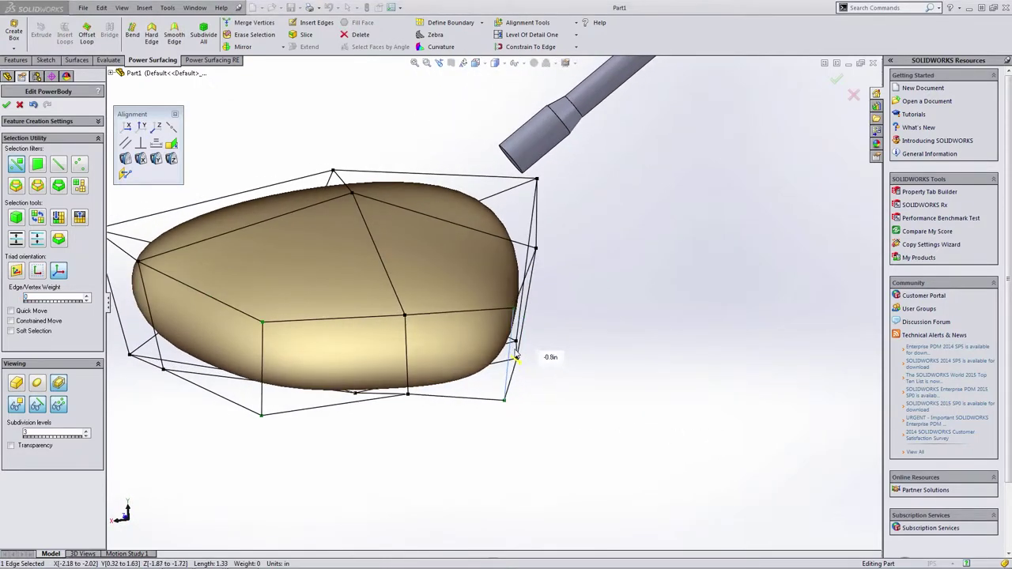
pyautogui.moveTo(512, 352); pyautogui.dragTo(515, 354)
pyautogui.click(703, 473)
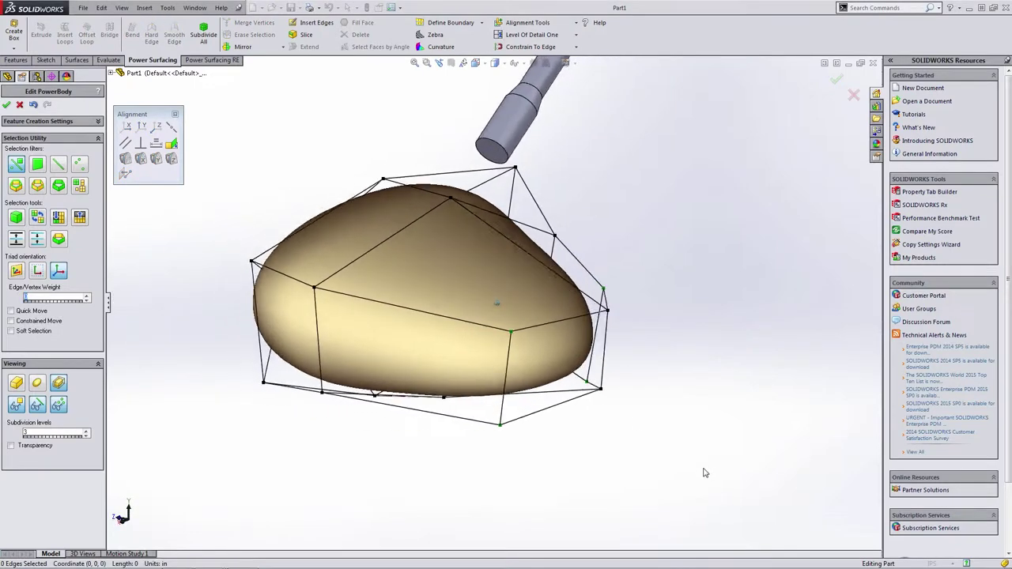
# Step: Extrude the crown face nearest the shaft by 1.13 in with a scale of 0.5 to start the neck
pyautogui.press('Left')
pyautogui.press('Left')
pyautogui.press('Left')
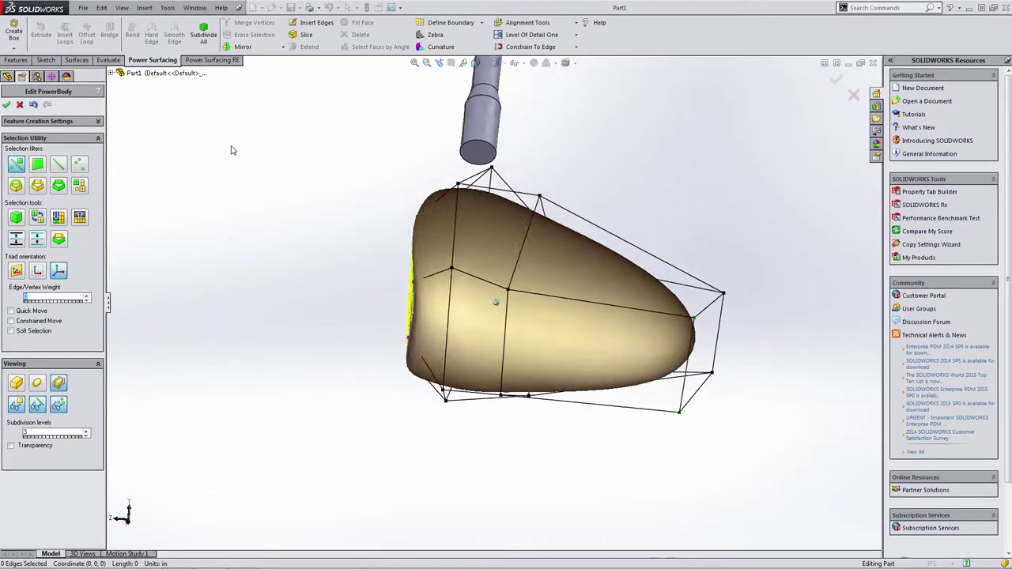
pyautogui.press('Up')
pyautogui.press('Up')
pyautogui.press('Up')
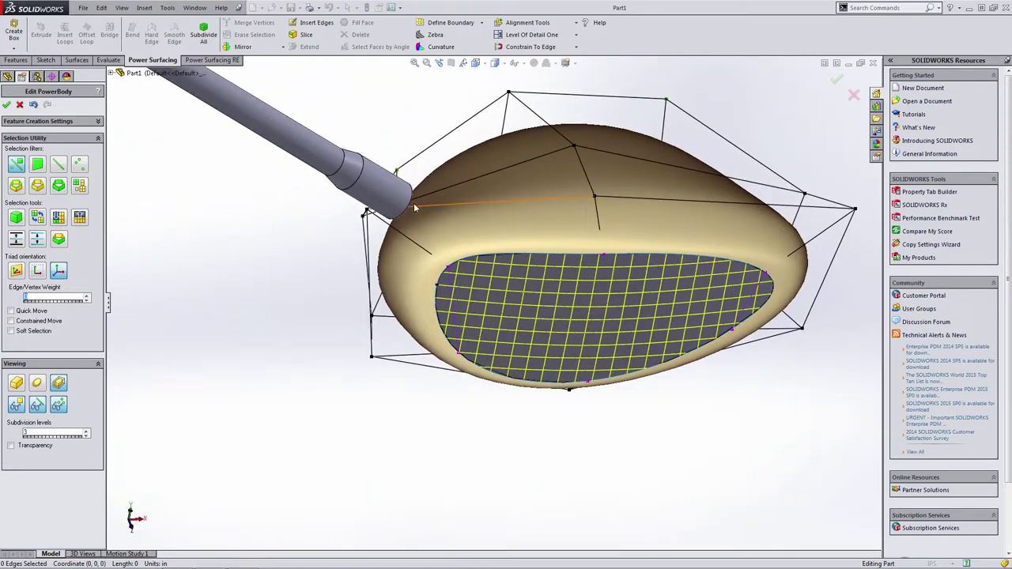
pyautogui.press('Down')
pyautogui.press('Down')
pyautogui.press('Down')
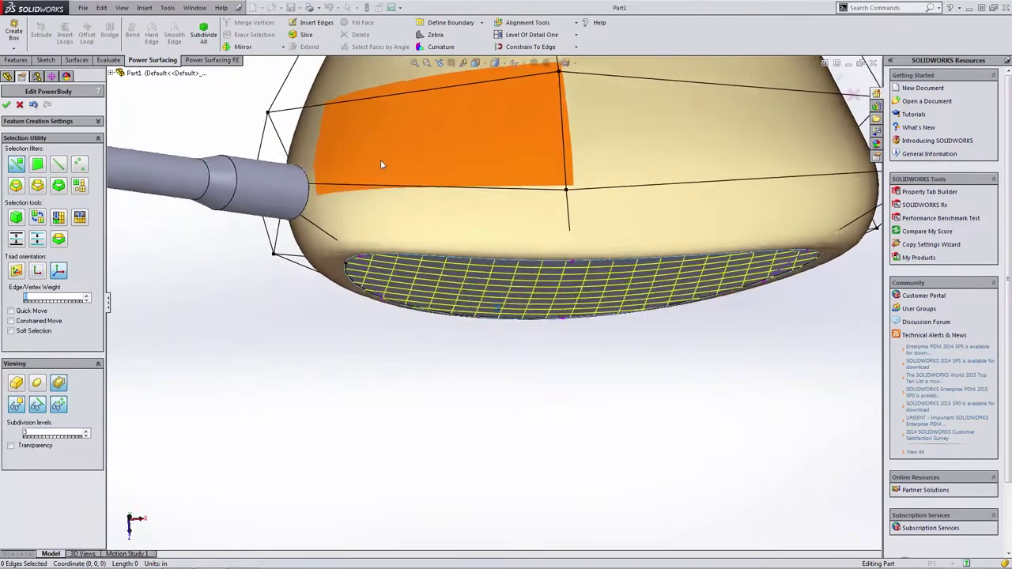
pyautogui.click(401, 160)
pyautogui.press('Up')
pyautogui.press('Up')
pyautogui.press('Up')
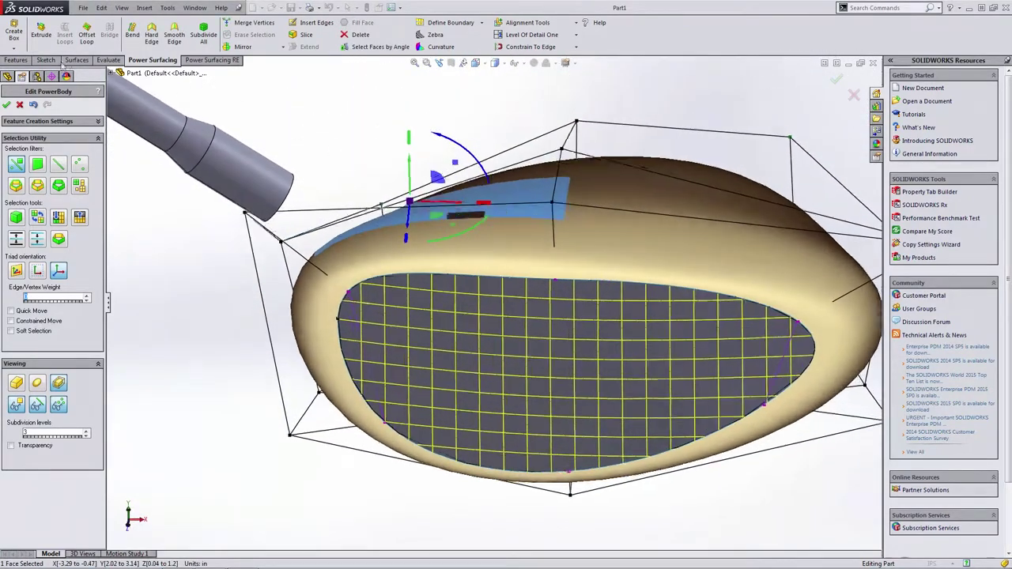
pyautogui.click(38, 37)
pyautogui.scroll(3, 388, 176)
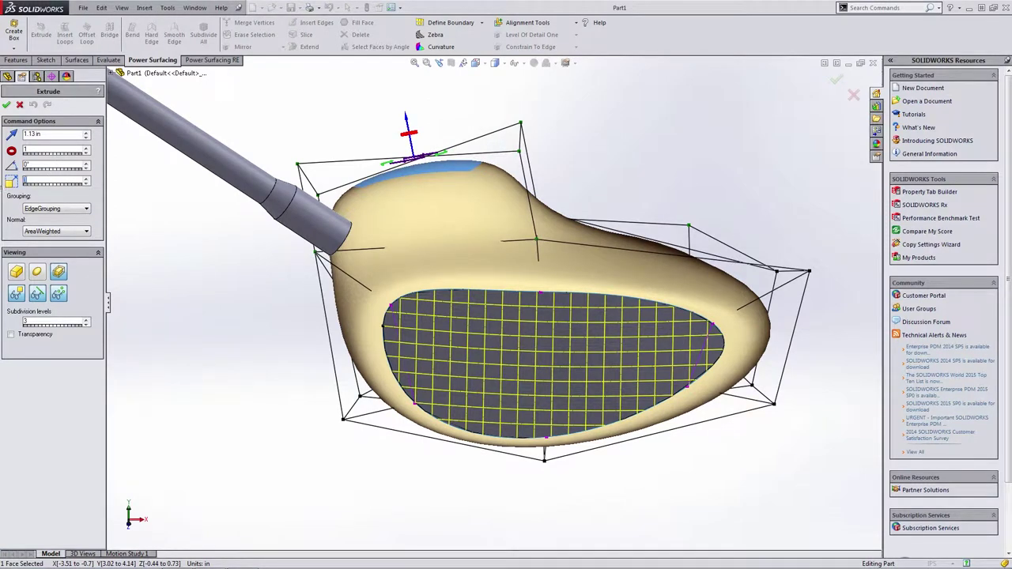
pyautogui.write('0.5')
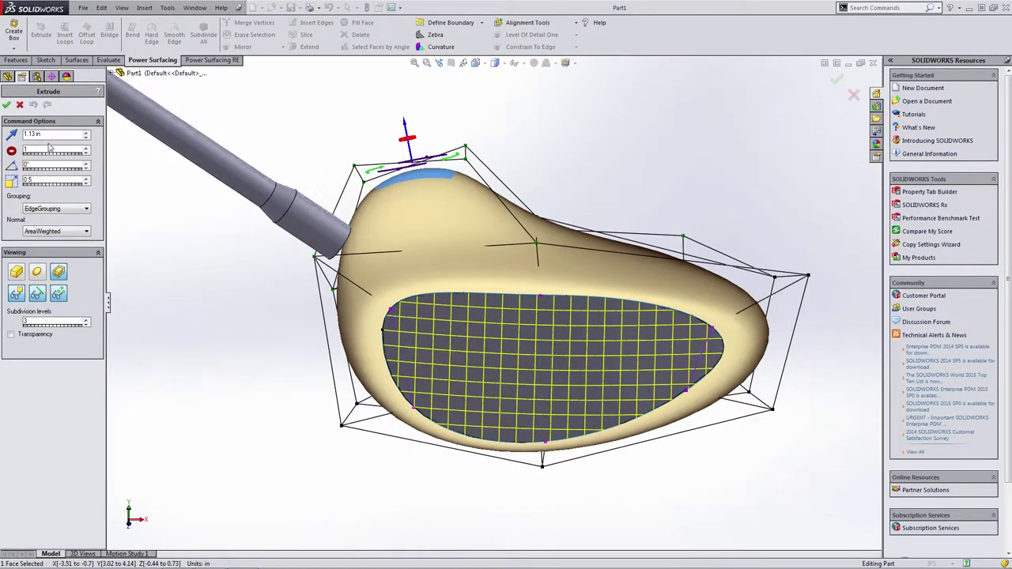
pyautogui.click(6, 105)
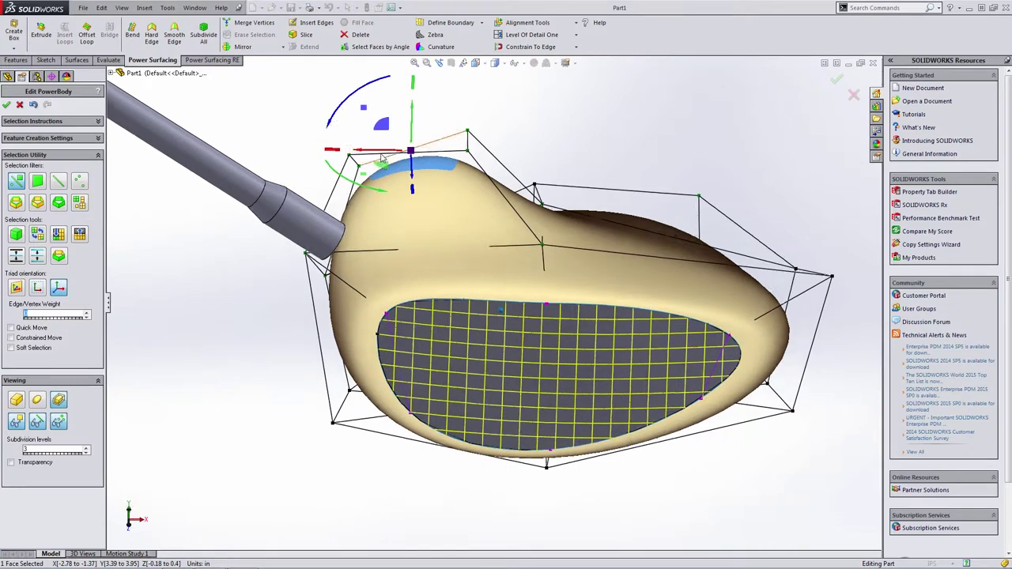
# Step: Give the extruded neck's end face a hard edge and flatten it with the alignment tools
pyautogui.click(151, 39)
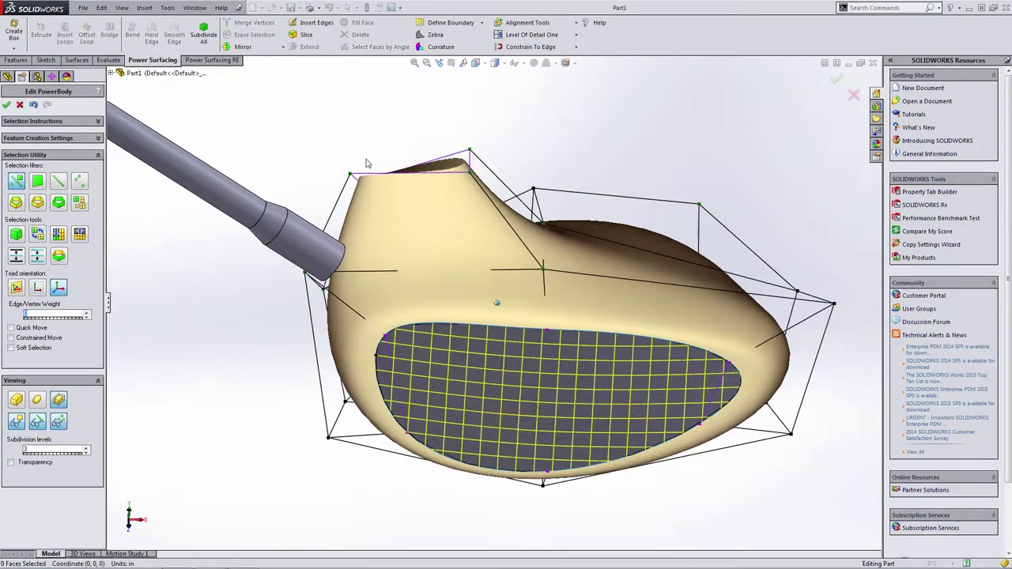
pyautogui.click(551, 23)
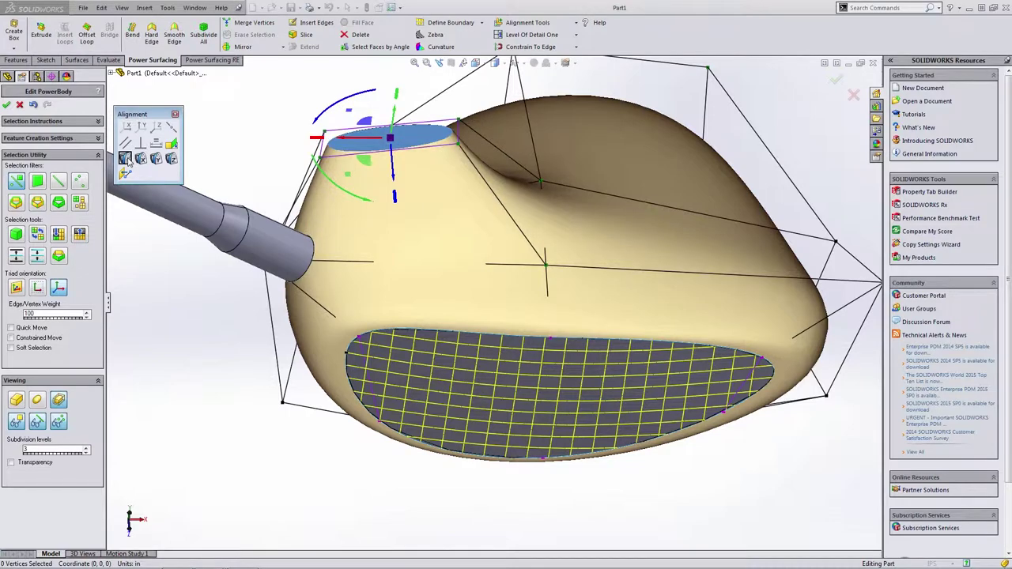
pyautogui.click(176, 114)
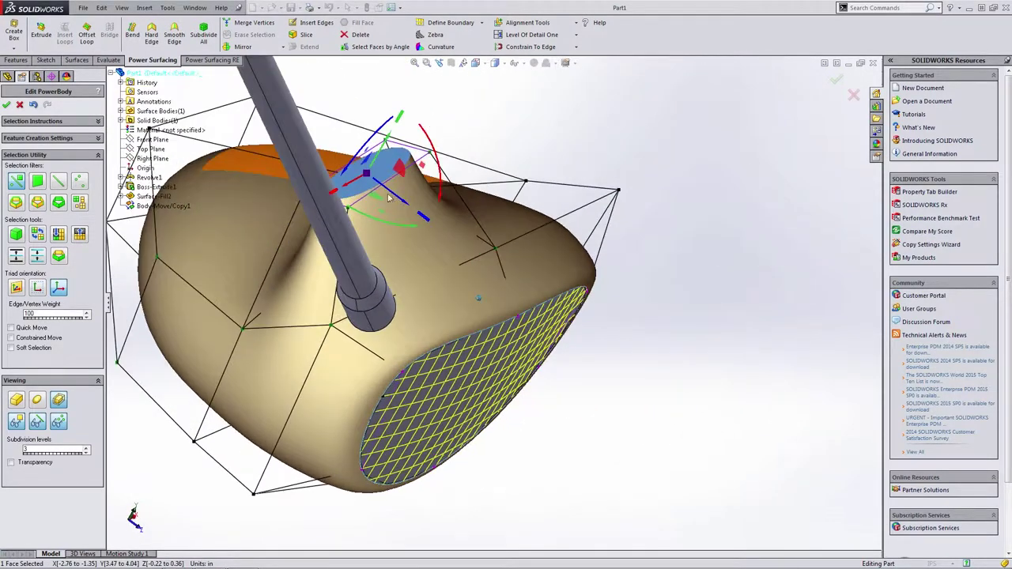
# Step: Select the two opposite short edges of the neck's end face and scale them closer together
pyautogui.moveTo(551, 189); pyautogui.dragTo(381, 166, button='middle')
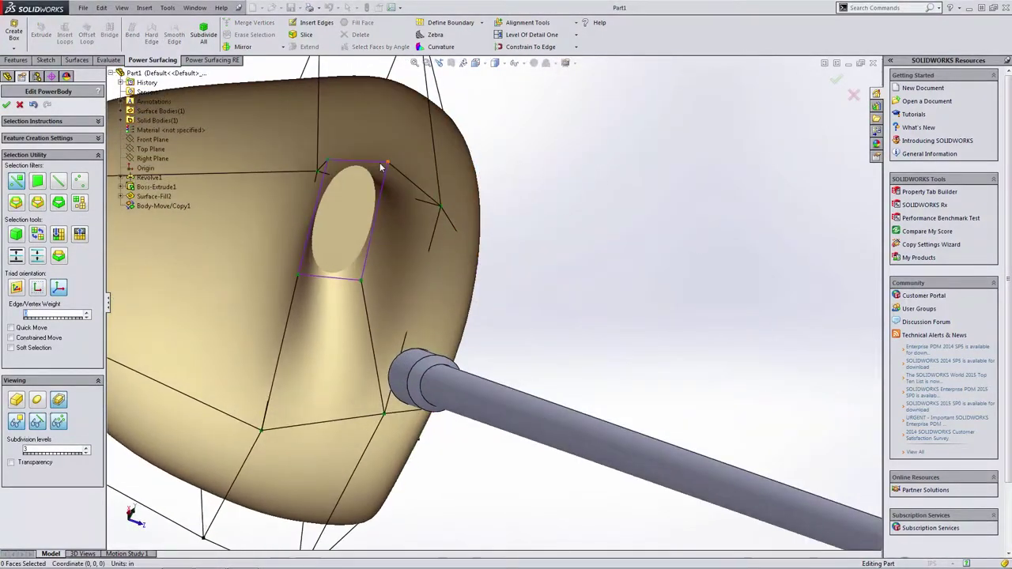
pyautogui.click(346, 281)
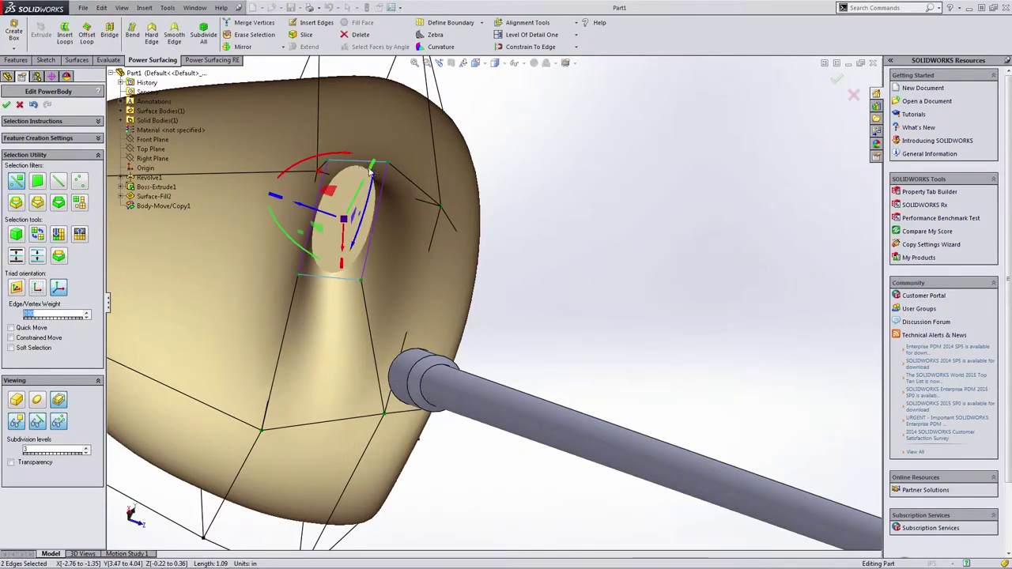
pyautogui.moveTo(341, 266); pyautogui.dragTo(344, 238)
# Step: In the front view, bring the neck's end face toward the shaft and rotate it to match the shaft's angle
pyautogui.moveTo(453, 341); pyautogui.dragTo(393, 237, button='middle')
pyautogui.click(398, 220)
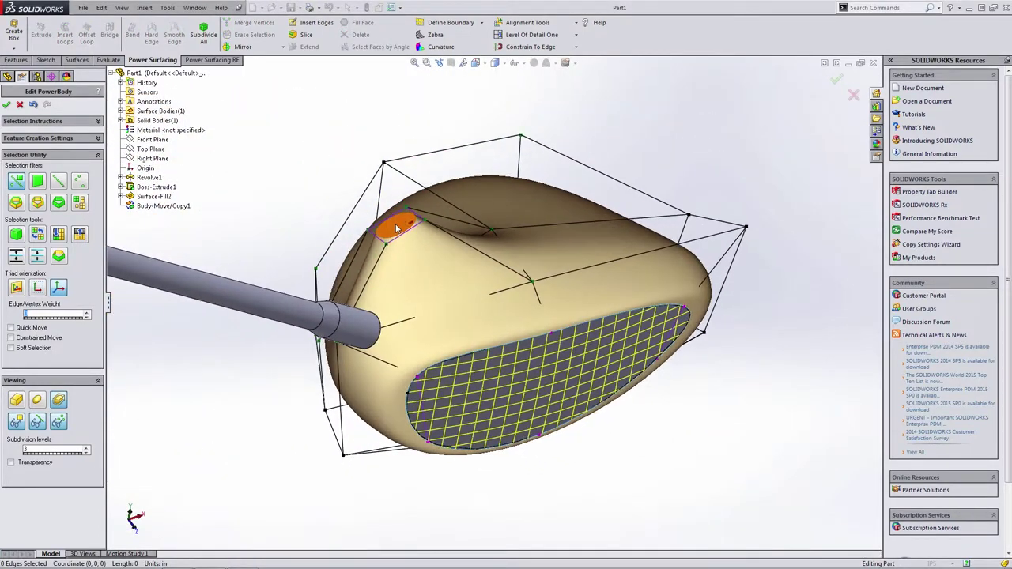
pyautogui.hotkey('ctrl', '1')
pyautogui.scroll(-3, 502, 295)
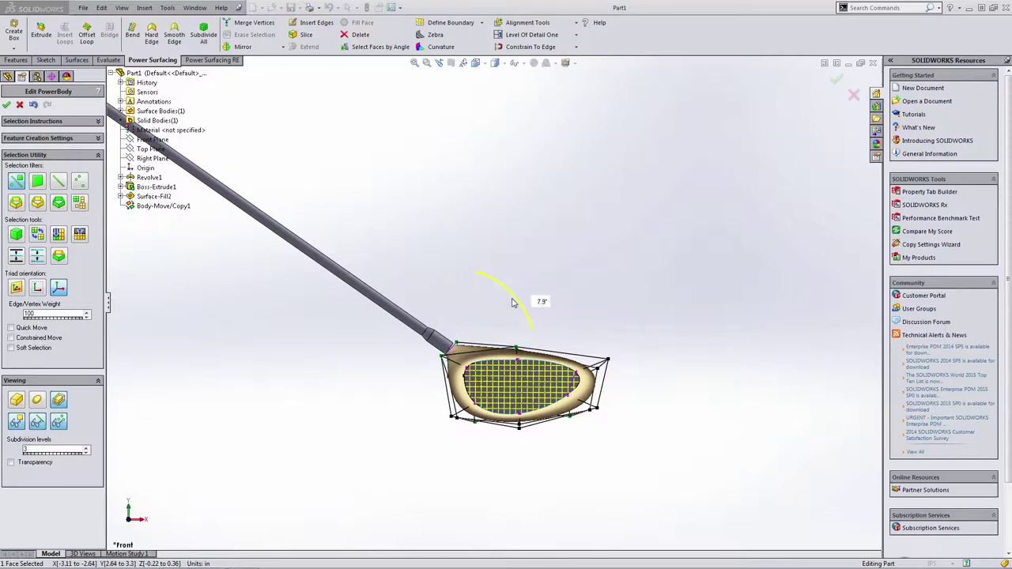
pyautogui.moveTo(513, 303); pyautogui.dragTo(511, 303)
pyautogui.click(485, 301)
# Step: Move the neck's end face forward along Z so it lines up with the shaft end
pyautogui.moveTo(486, 301); pyautogui.dragTo(479, 399, button='middle')
pyautogui.scroll(-4, 434, 243)
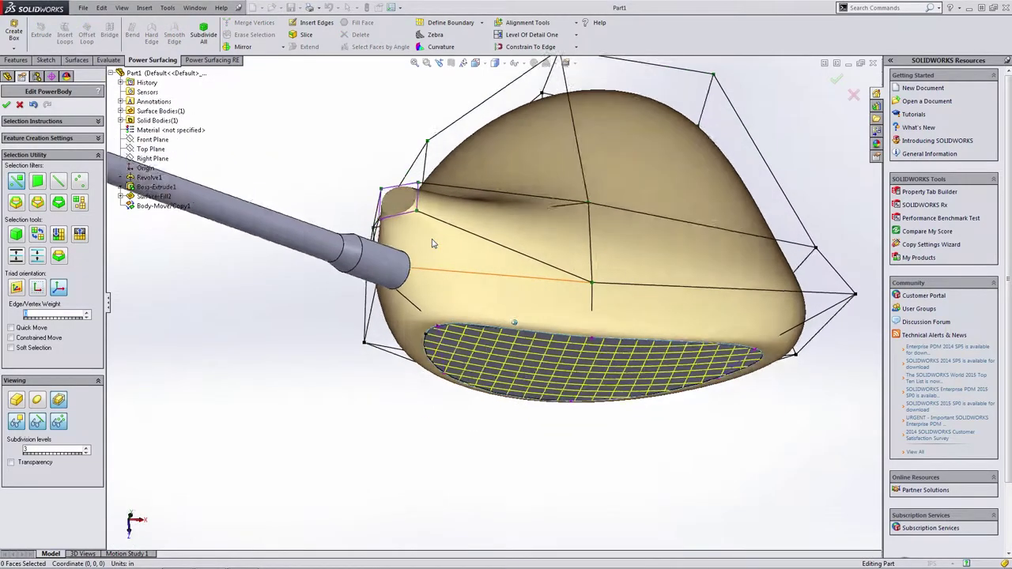
pyautogui.moveTo(434, 244); pyautogui.dragTo(429, 283, button='middle')
pyautogui.moveTo(394, 243); pyautogui.dragTo(401, 294)
pyautogui.moveTo(411, 467); pyautogui.dragTo(409, 441, button='middle')
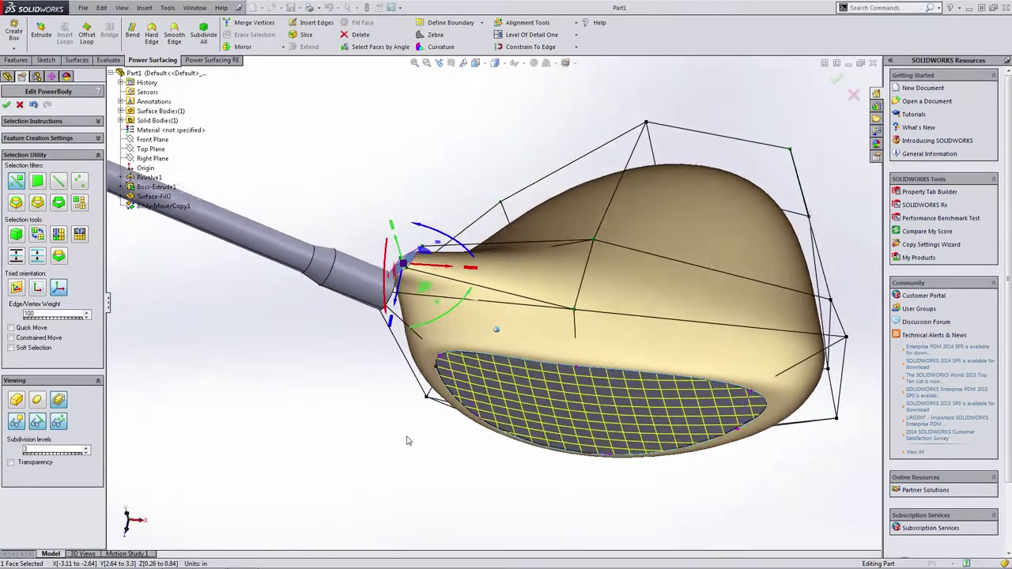
pyautogui.click(440, 230)
# Step: Import the cylindrical face at the lower end of the shaft as a reference
pyautogui.moveTo(440, 229); pyautogui.dragTo(456, 229, button='middle')
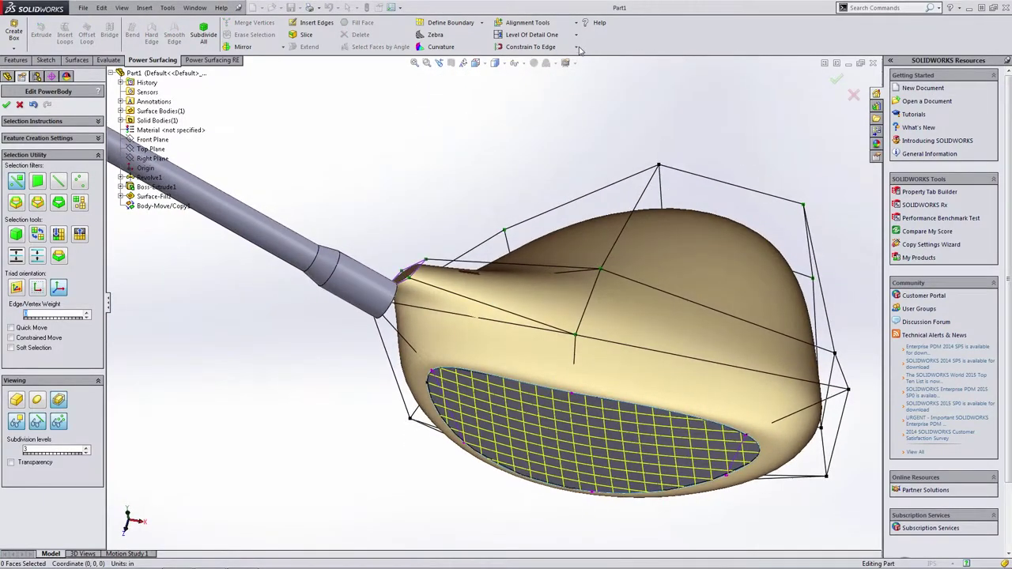
pyautogui.click(535, 58)
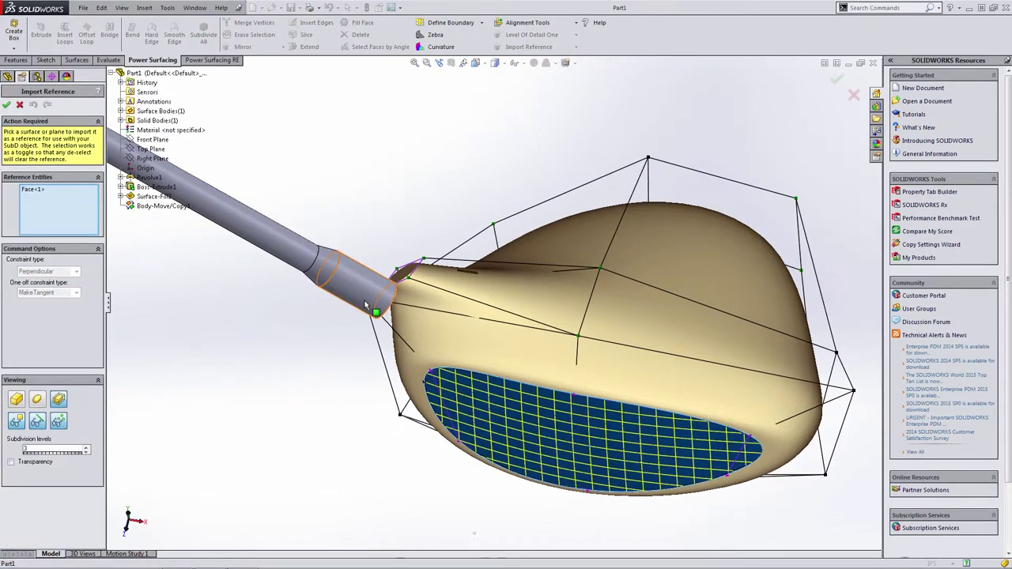
pyautogui.click(348, 296)
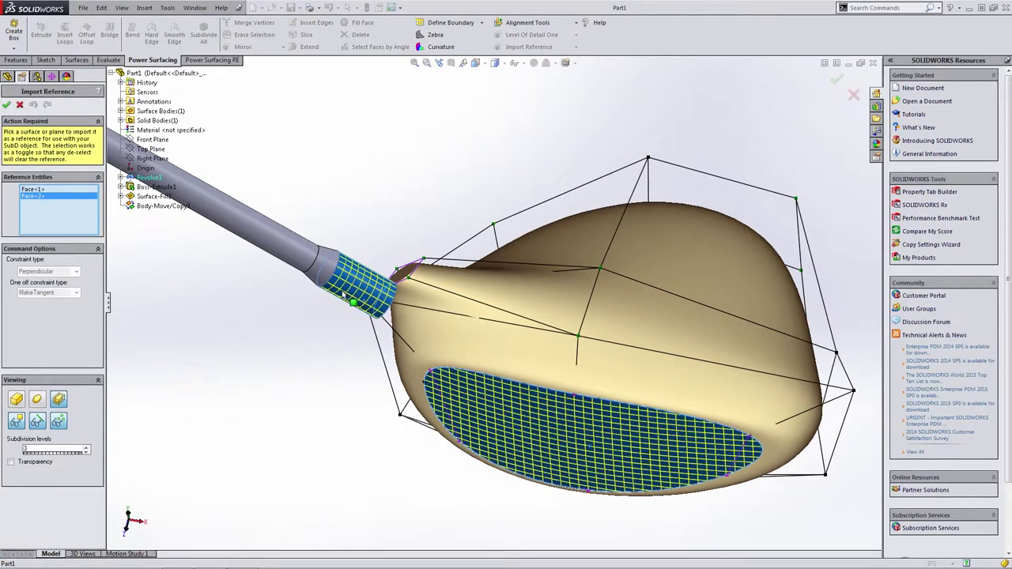
pyautogui.click(7, 105)
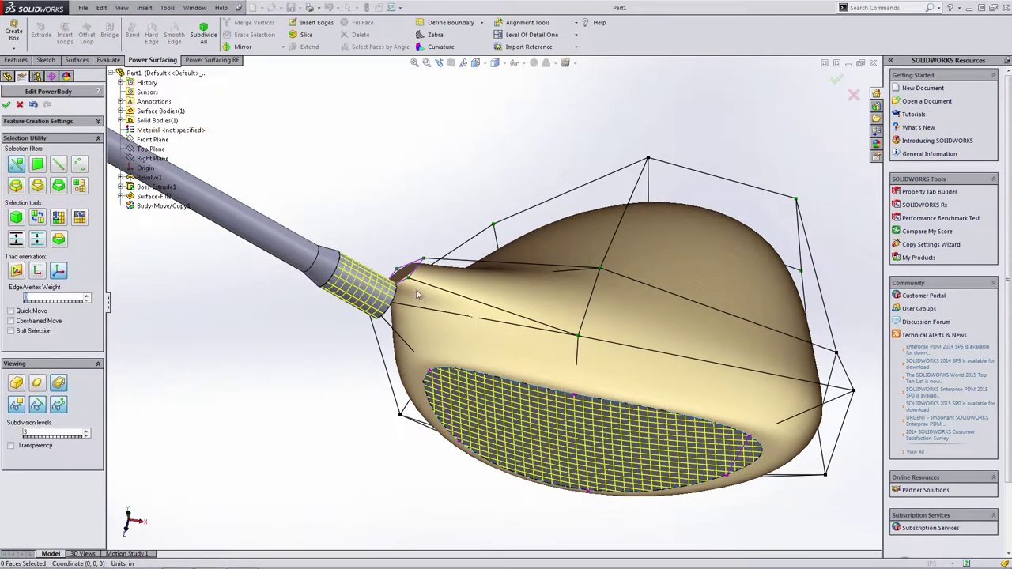
# Step: Reposition the neck's end face so it sits close beneath the shaft end
pyautogui.scroll(-5, 413, 251)
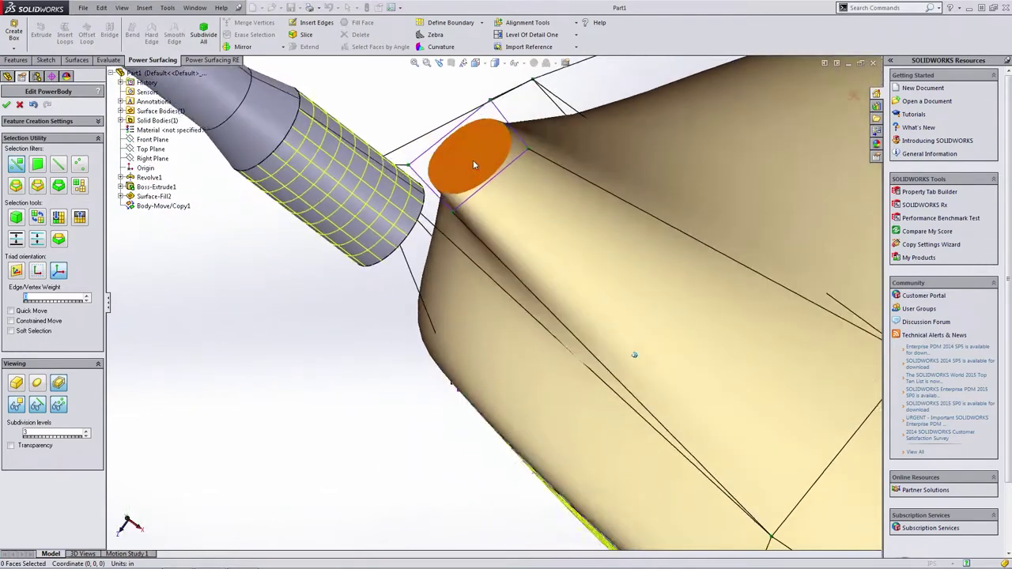
pyautogui.moveTo(475, 166); pyautogui.dragTo(501, 163, button='middle')
pyautogui.click(500, 163)
pyautogui.moveTo(451, 193); pyautogui.dragTo(522, 248, button='middle')
pyautogui.moveTo(516, 247)
pyautogui.mouseDown()
pyautogui.moveTo(476, 264)
pyautogui.moveTo(534, 245)
pyautogui.moveTo(518, 266)
pyautogui.mouseUp()
pyautogui.moveTo(518, 266); pyautogui.dragTo(501, 333, button='middle')
pyautogui.click(496, 332)
pyautogui.moveTo(479, 330); pyautogui.dragTo(428, 358)
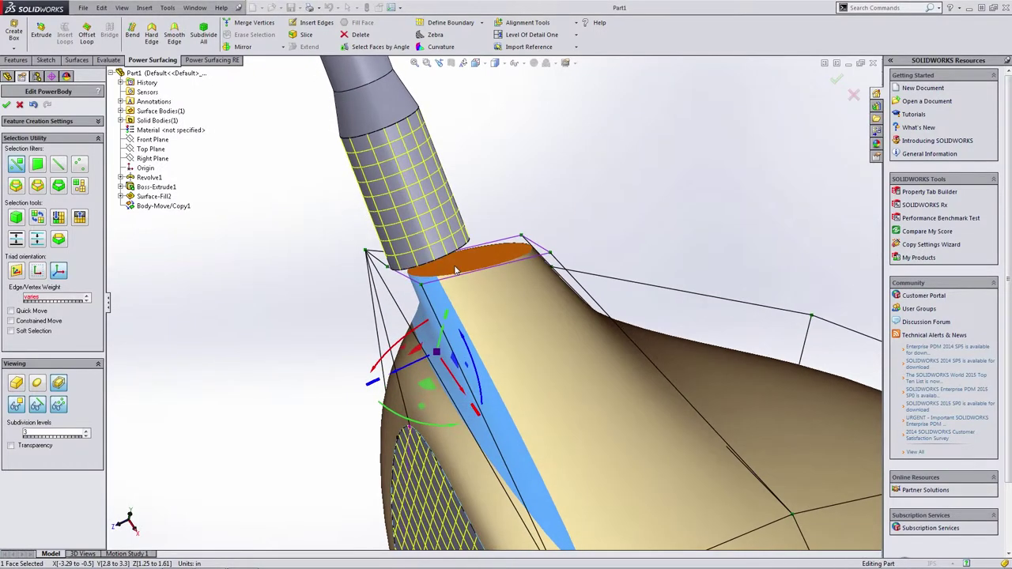
# Step: Lower the heel cage vertex just beneath the neck's end loop, away from the shaft
pyautogui.click(16, 185)
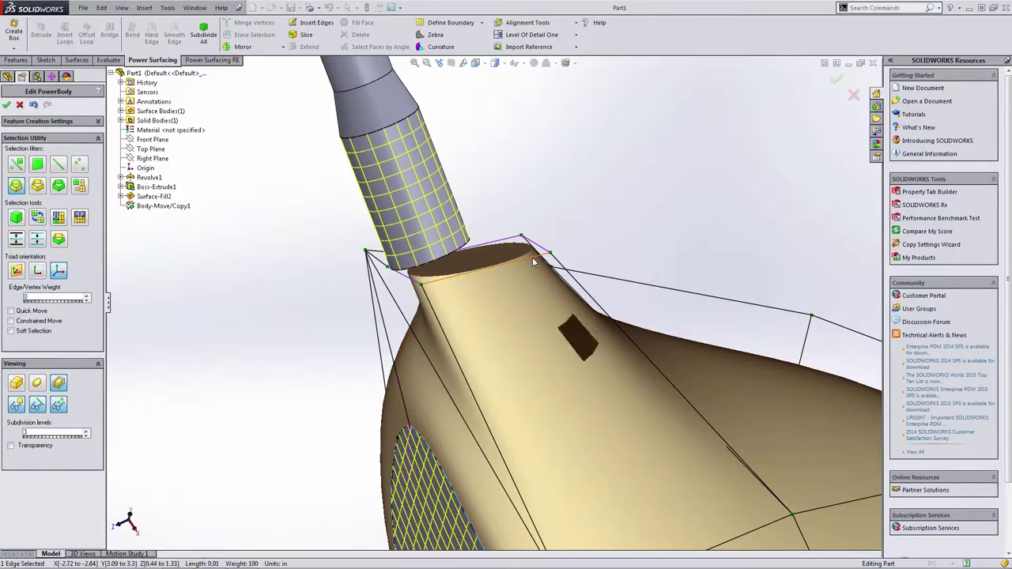
pyautogui.moveTo(533, 262); pyautogui.dragTo(419, 265, button='middle')
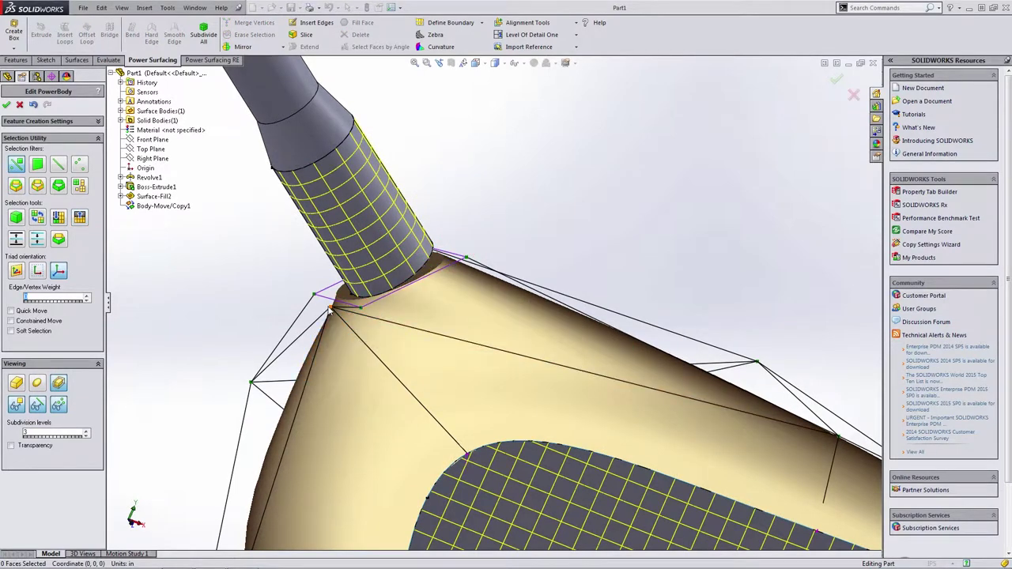
pyautogui.moveTo(322, 288); pyautogui.dragTo(349, 315)
pyautogui.moveTo(349, 315); pyautogui.dragTo(322, 296, button='middle')
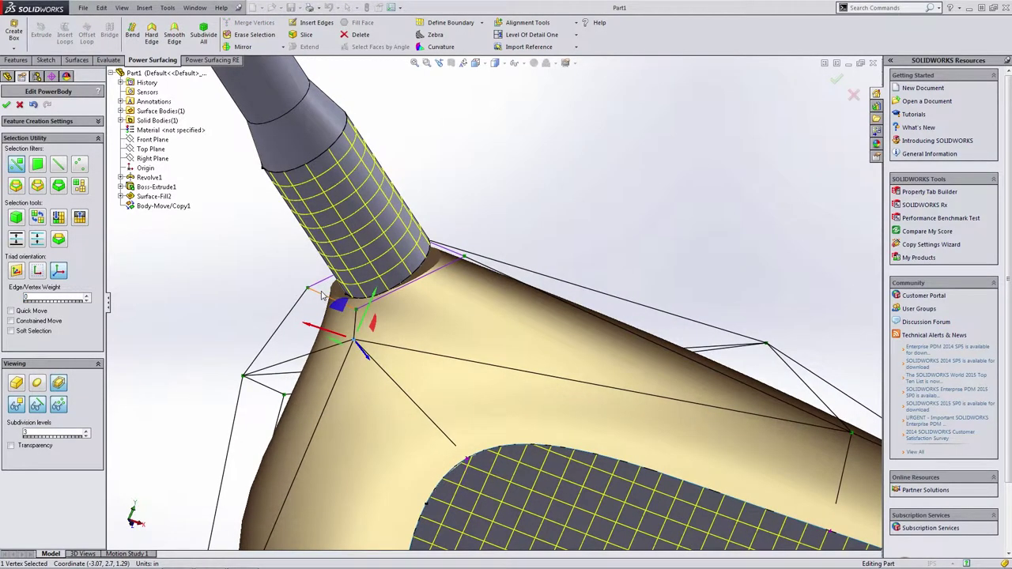
# Step: Select the four edges of the neck's end loop and constrain them to the shaft's bottom circular edge
pyautogui.keyDown('ctrl'); pyautogui.click(446, 265); pyautogui.keyUp('ctrl')
pyautogui.moveTo(466, 270); pyautogui.dragTo(546, 119, button='middle')
pyautogui.click(575, 47)
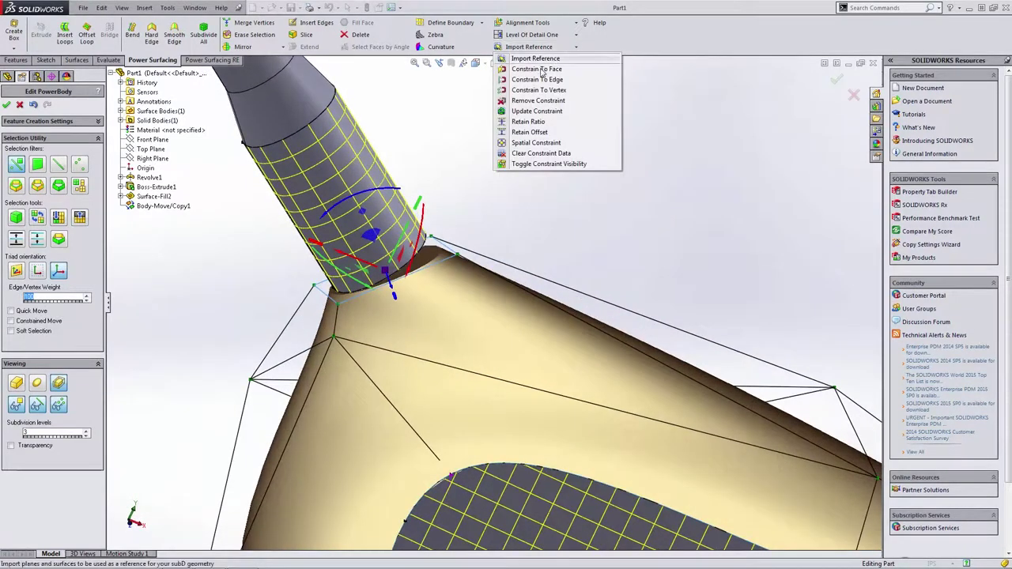
pyautogui.click(547, 80)
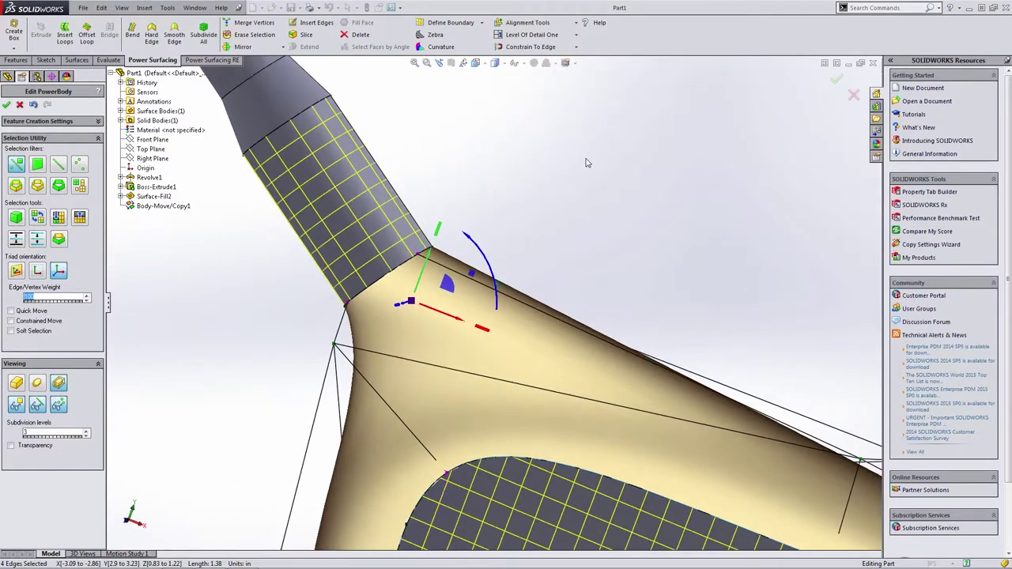
pyautogui.moveTo(597, 176); pyautogui.dragTo(355, 237, button='middle')
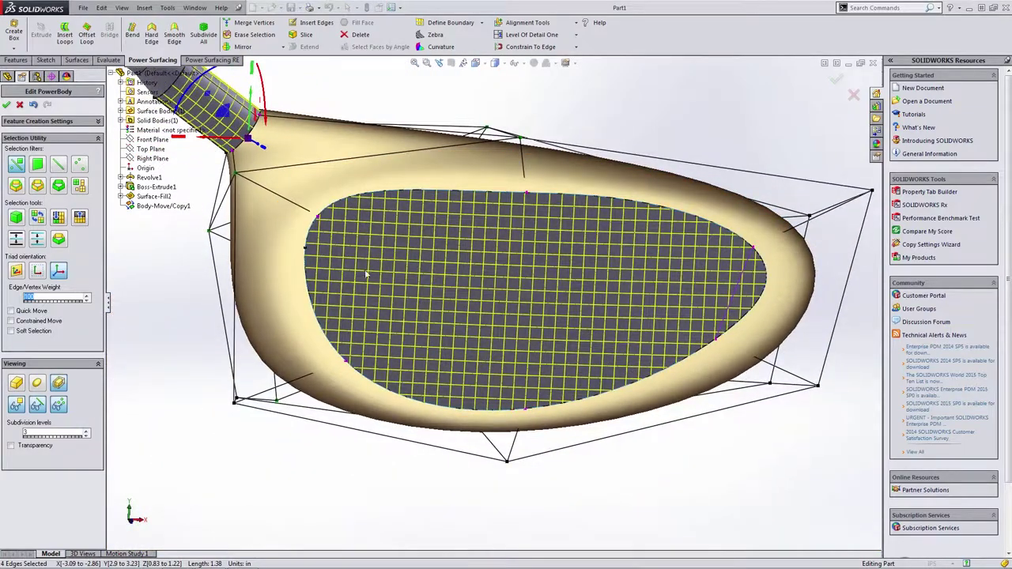
# Step: Move the cage face on the neck's front side about 0.14 in forward and accept the PowerBody edit
pyautogui.moveTo(513, 192); pyautogui.dragTo(650, 156, button='middle')
pyautogui.click(650, 150)
pyautogui.scroll(-2, 574, 208)
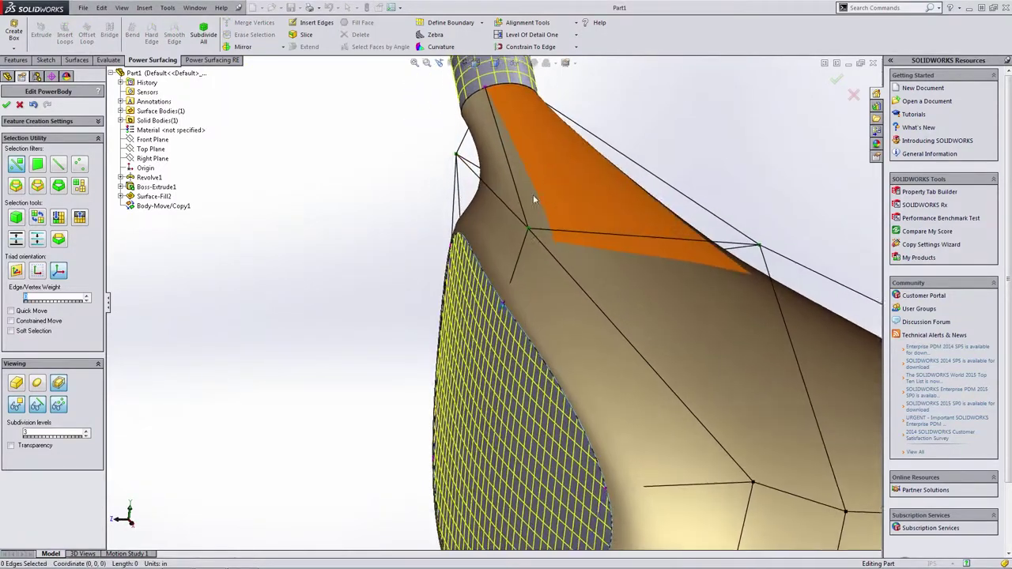
pyautogui.moveTo(502, 202); pyautogui.dragTo(496, 171, button='middle')
pyautogui.click(495, 171)
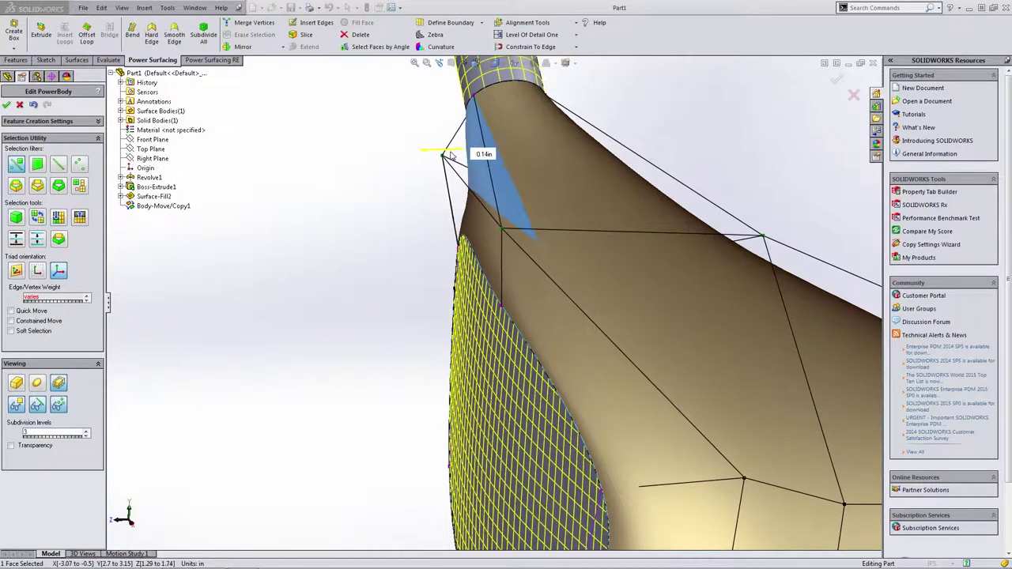
pyautogui.moveTo(454, 155); pyautogui.dragTo(454, 154)
pyautogui.moveTo(274, 179); pyautogui.dragTo(546, 182, button='middle')
pyautogui.click(487, 131)
pyautogui.scroll(3, 528, 129)
pyautogui.moveTo(394, 294); pyautogui.dragTo(322, 207, button='middle')
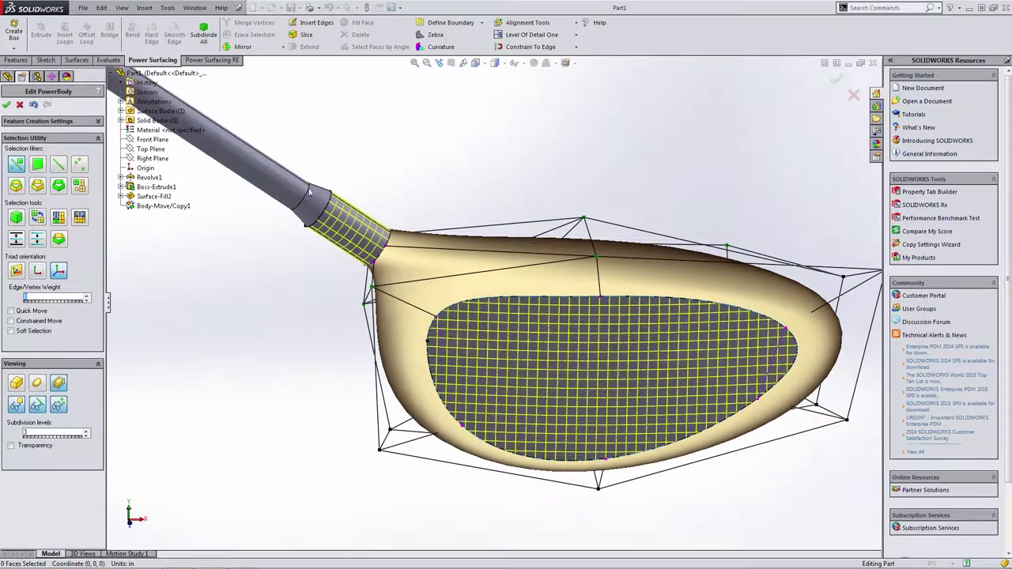
pyautogui.click(837, 81)
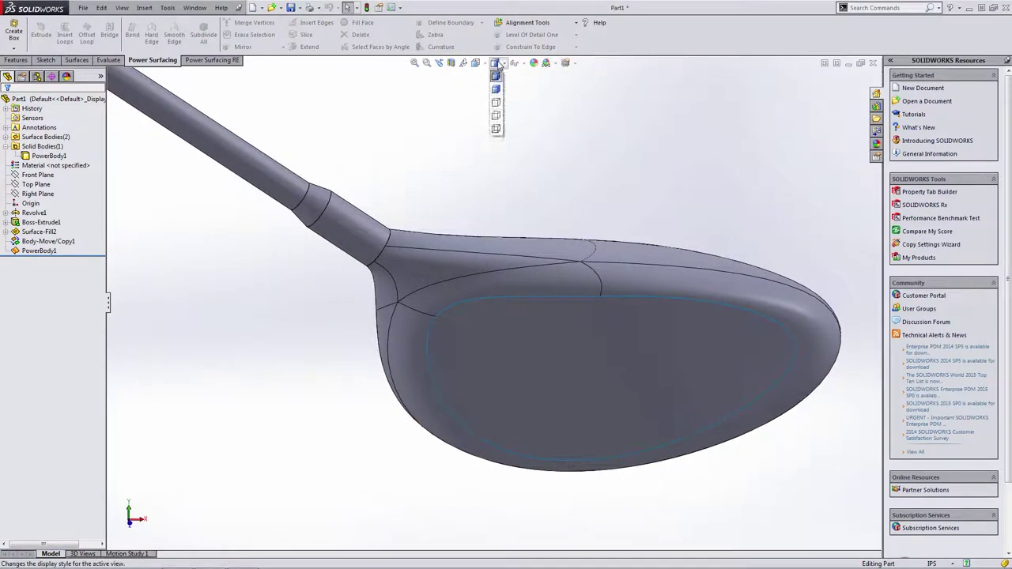
# Step: Display the model shaded without edges and hide the fill surface covering the club face
pyautogui.click(498, 89)
pyautogui.hotkey('ctrl', '4')
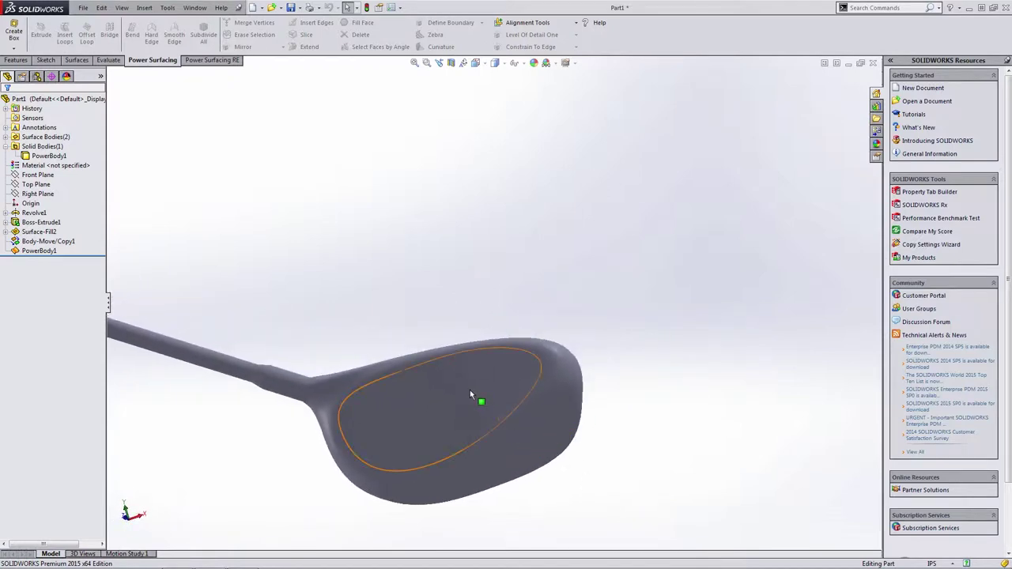
pyautogui.click(519, 351)
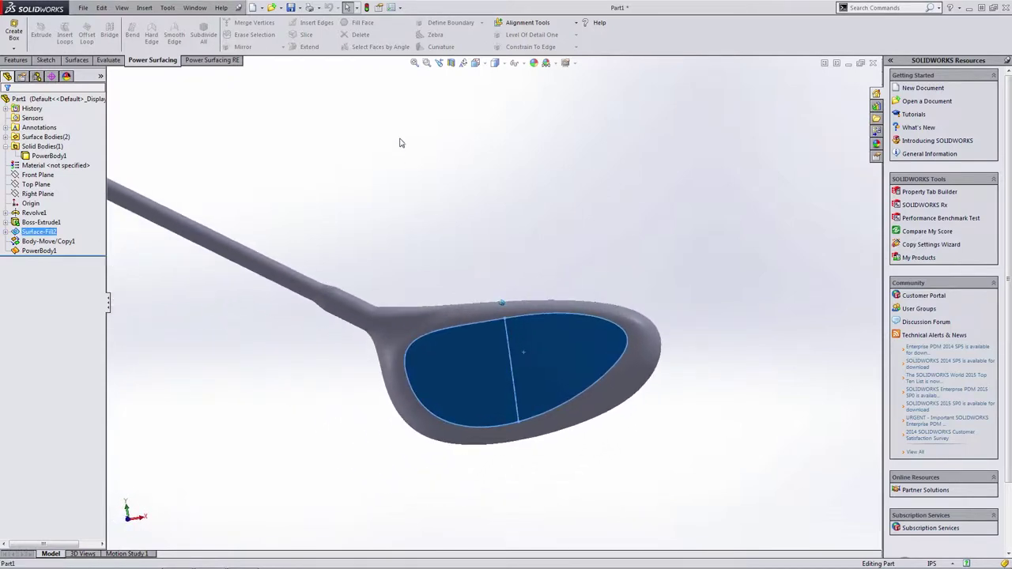
pyautogui.click(30, 226)
pyautogui.click(19, 232)
pyautogui.click(25, 213)
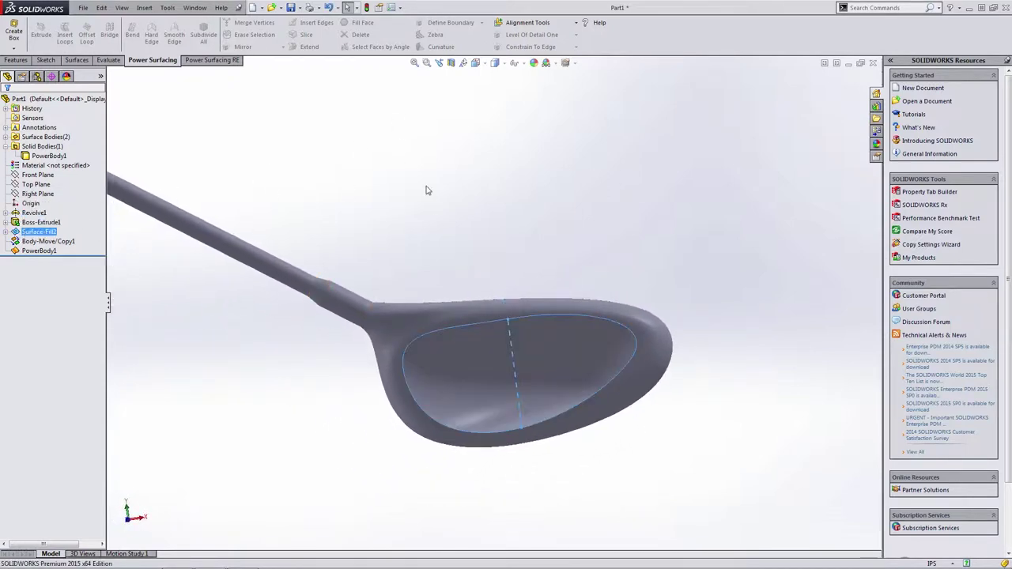
pyautogui.click(427, 191)
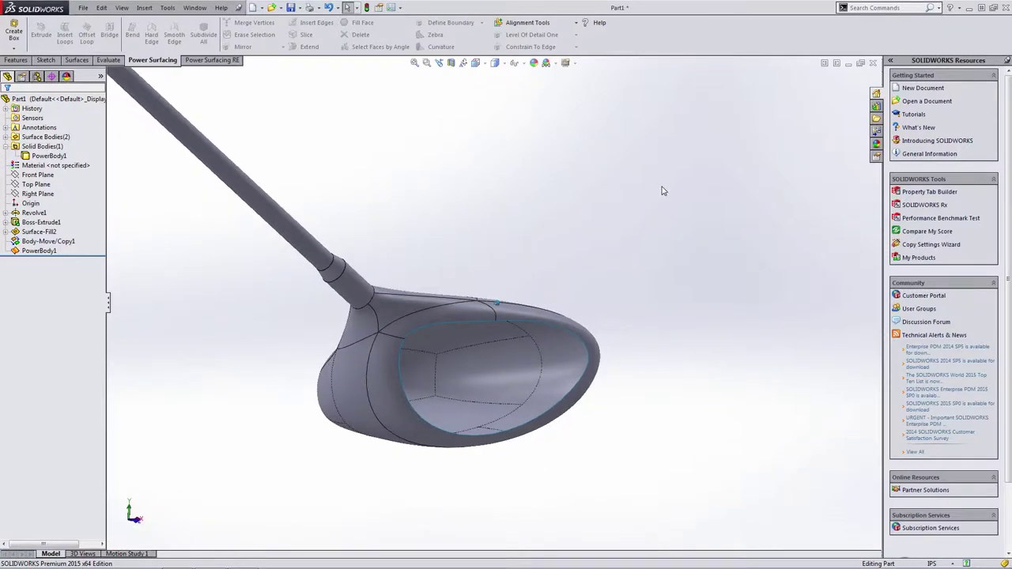
# Step: Hide the shaft's solid body and show the club face's fill surface again
pyautogui.click(540, 356)
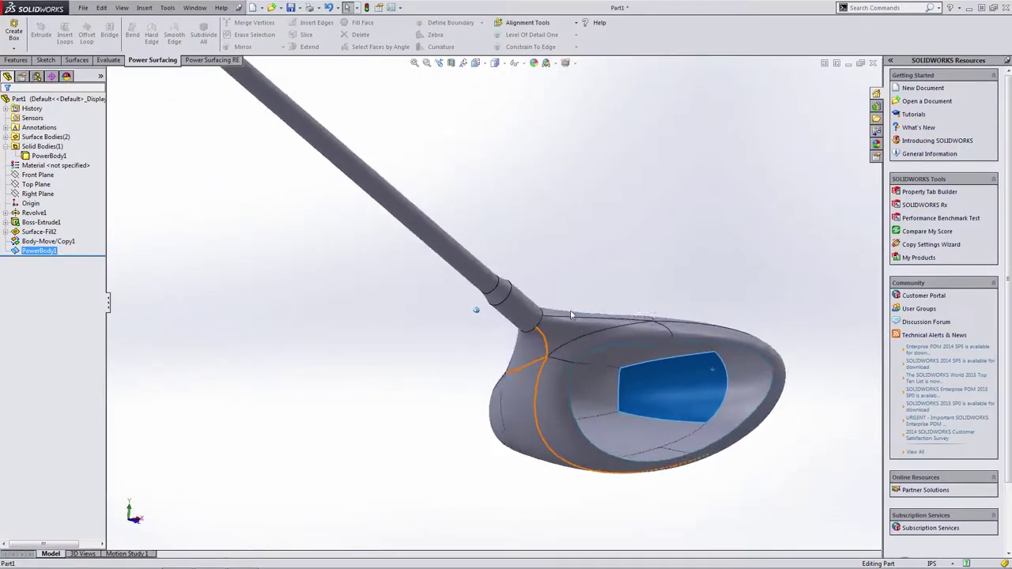
pyautogui.click(482, 311)
pyautogui.moveTo(551, 327); pyautogui.dragTo(499, 327, button='middle')
pyautogui.scroll(-2, 497, 327)
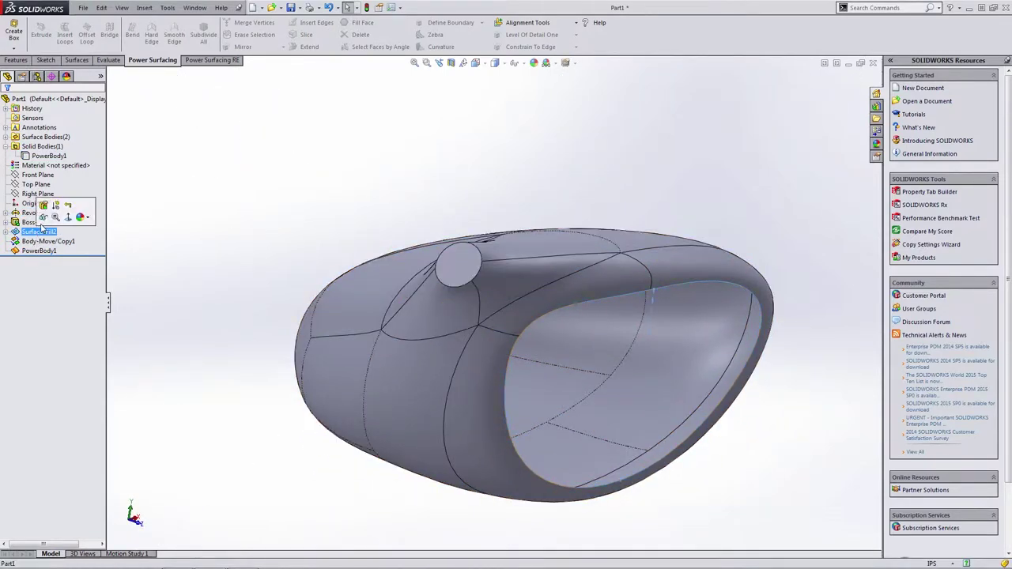
pyautogui.click(43, 220)
pyautogui.click(175, 95)
# Step: Knit the club face's fill surface and the club head's surface body into one surface
pyautogui.click(77, 60)
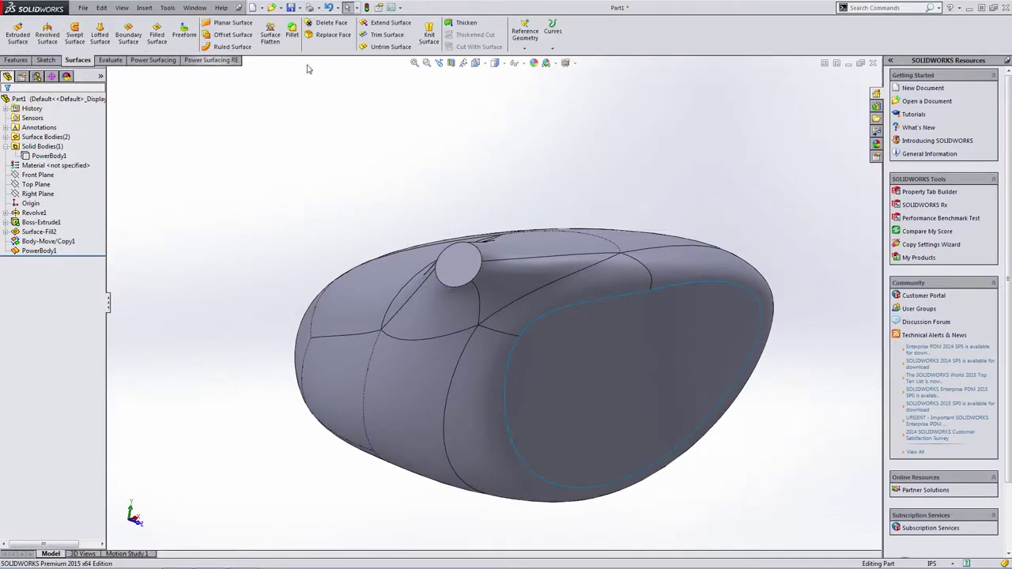
pyautogui.click(430, 36)
pyautogui.click(637, 429)
pyautogui.click(408, 327)
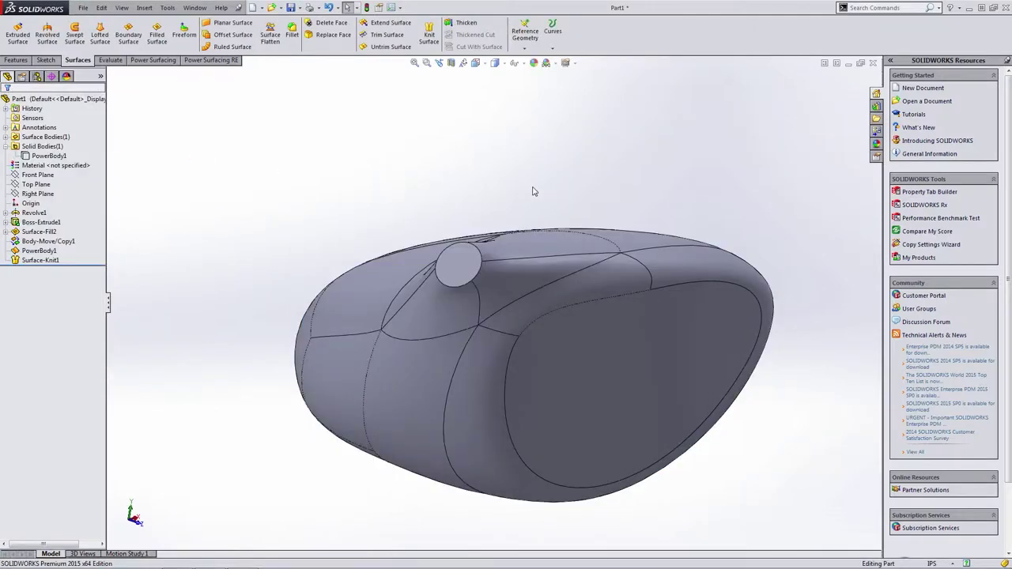
pyautogui.moveTo(405, 263); pyautogui.dragTo(586, 465, button='middle')
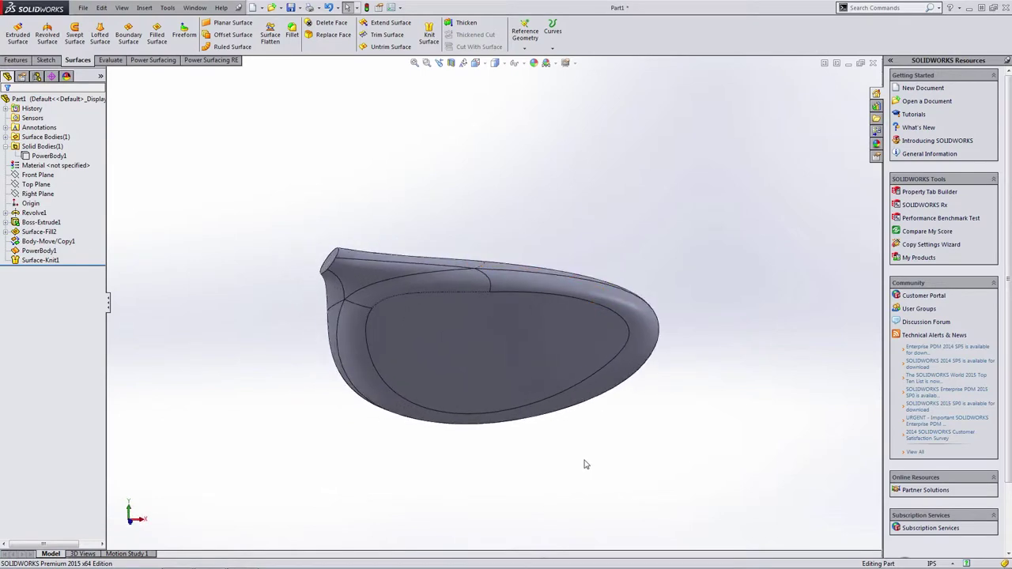